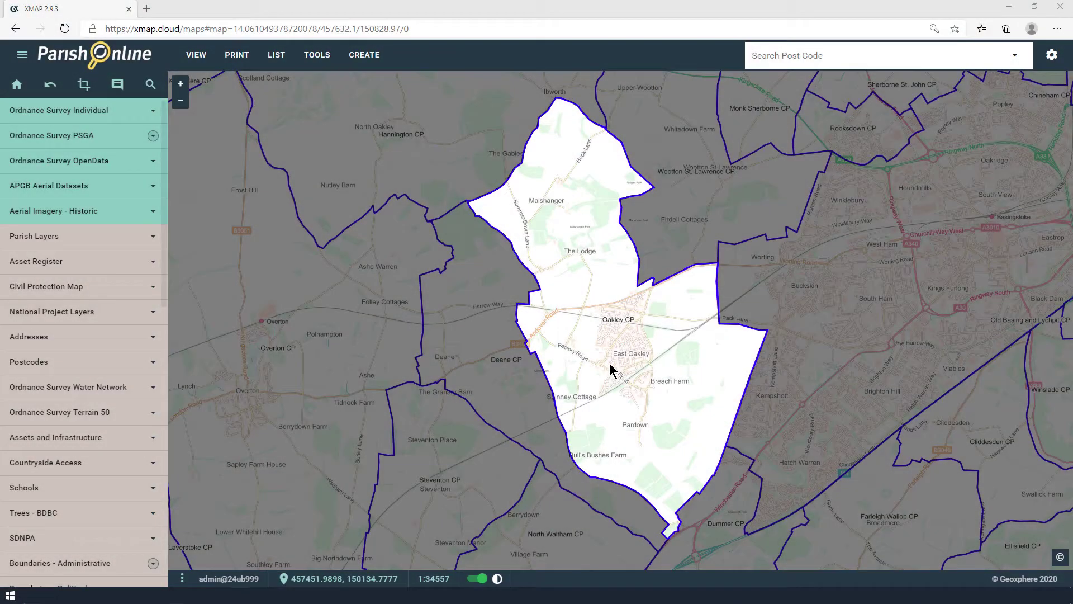
# Step: Show the Road Closures for Cars layer zoomed in on East Oakley, then go to Administration
pyautogui.click(79, 242)
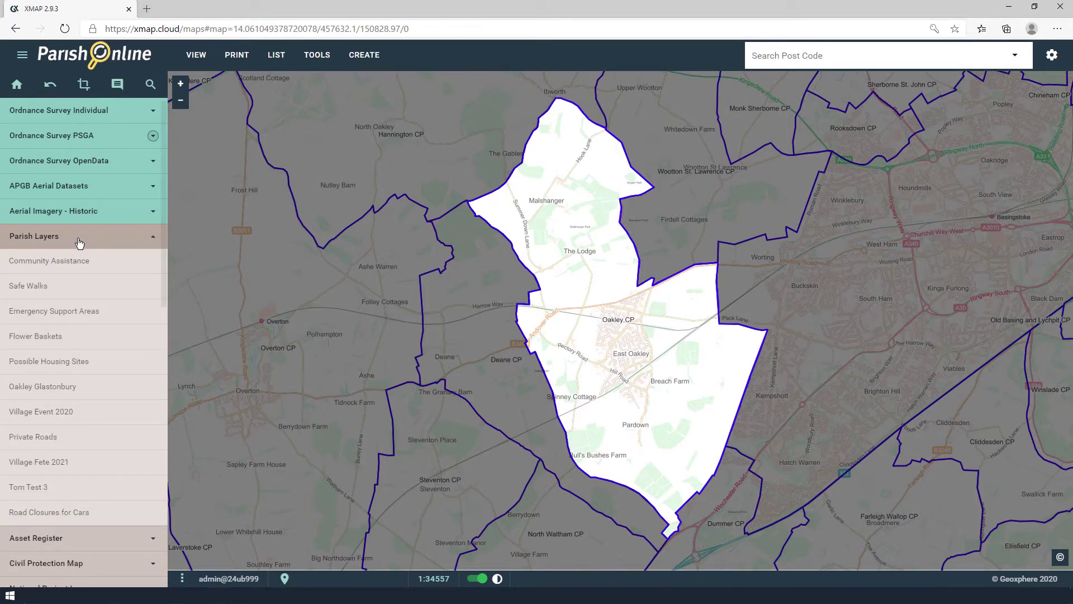
pyautogui.click(77, 515)
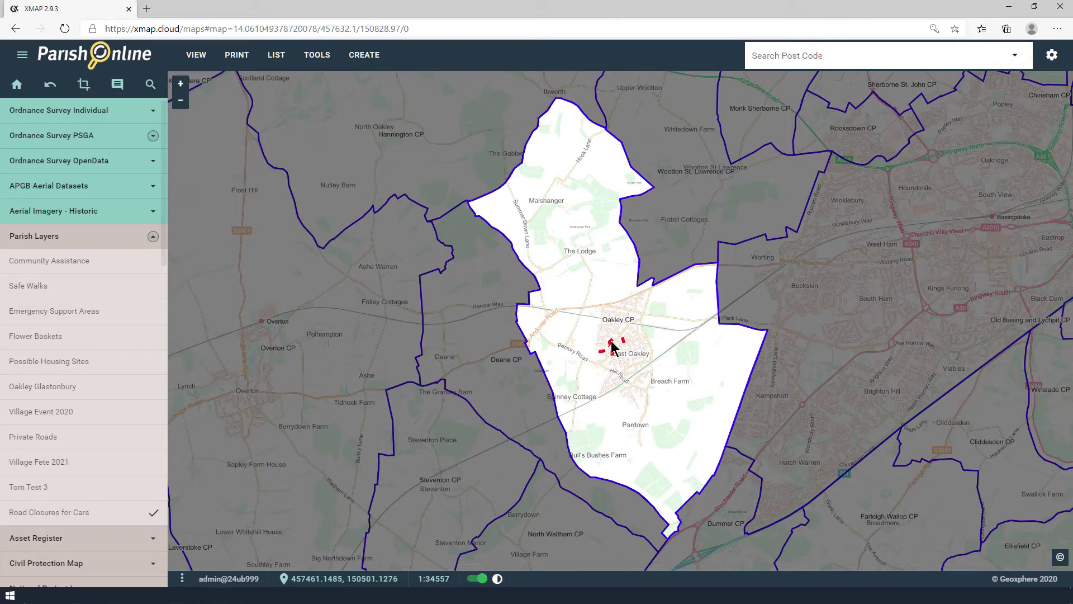
pyautogui.scroll(2, 615, 352)
pyautogui.scroll(2, 617, 362)
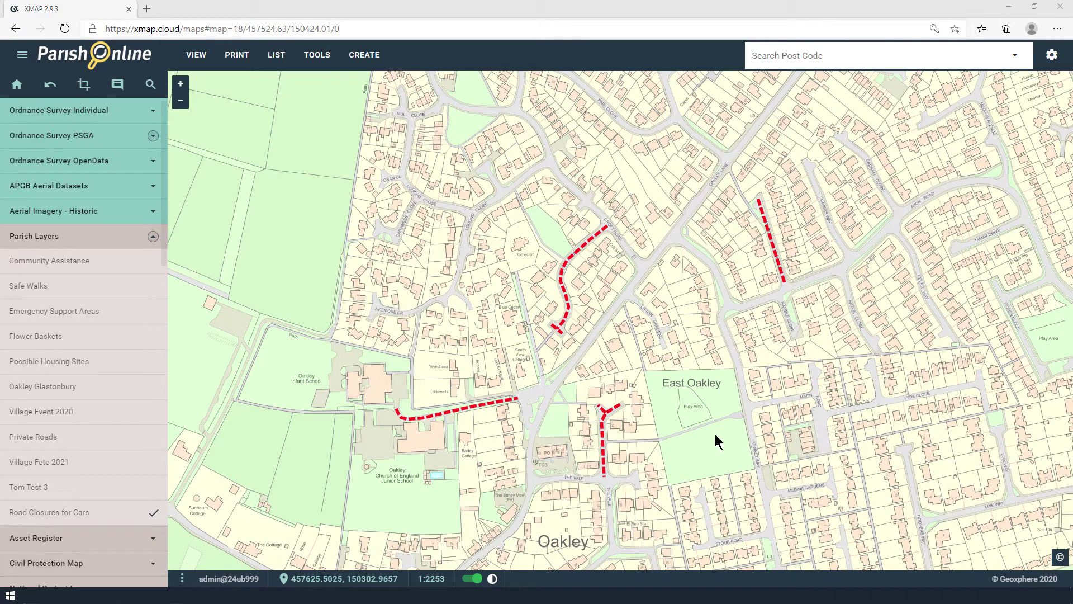
pyautogui.click(1054, 56)
pyautogui.click(1021, 89)
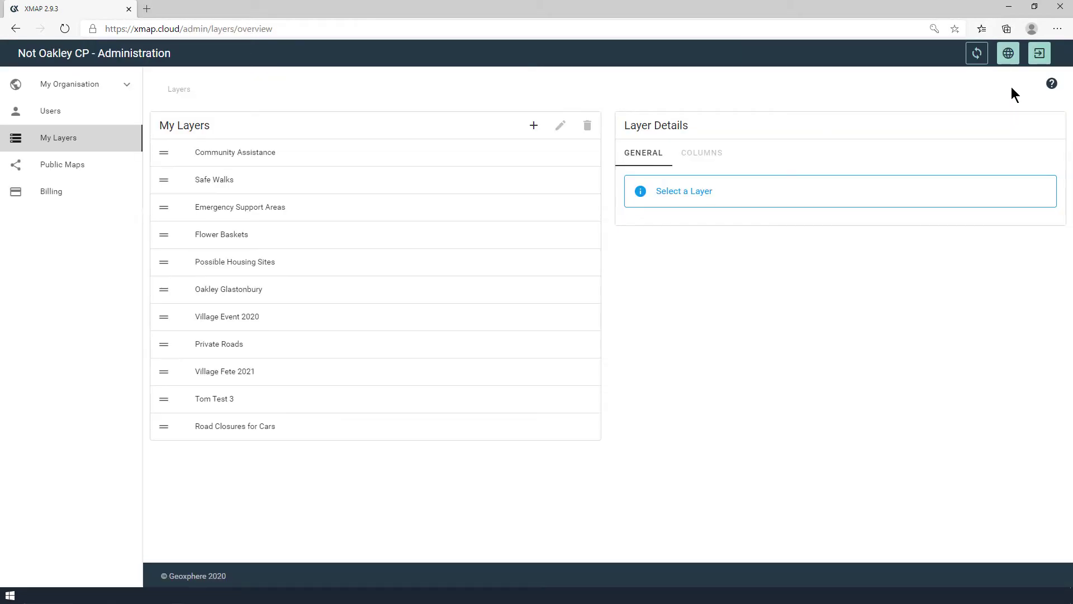
# Step: From the Public Maps list, start a new public map
pyautogui.click(64, 166)
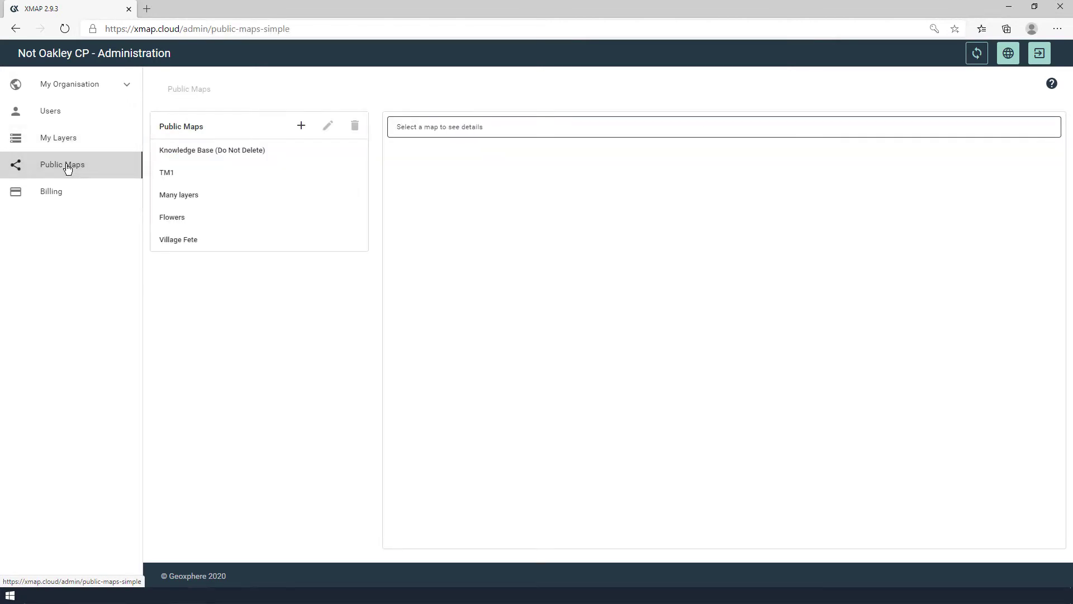
pyautogui.click(302, 127)
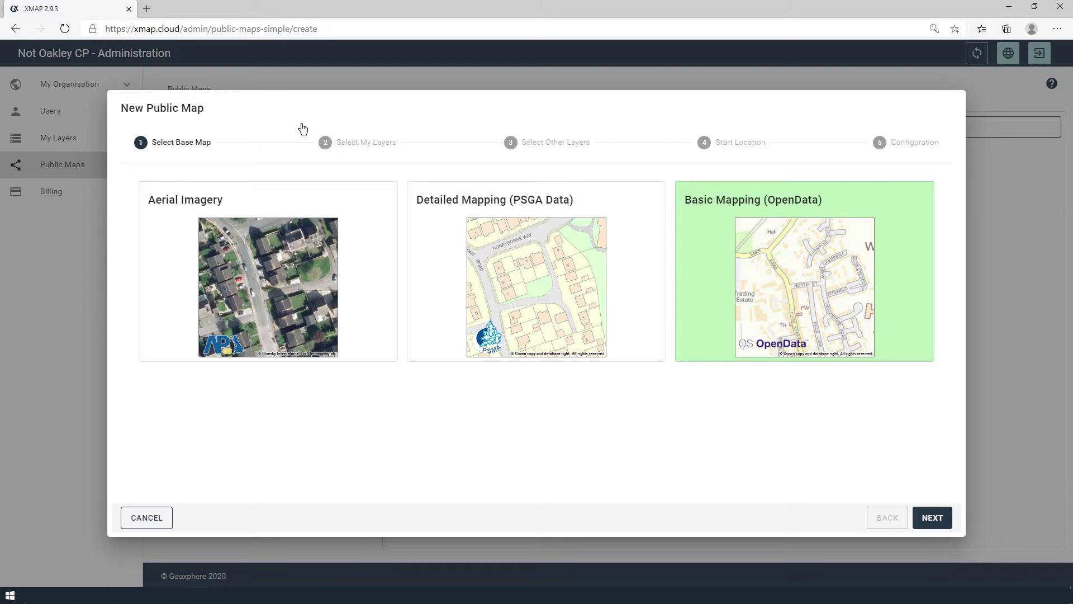
# Step: Use Detailed Mapping (PSGA Data) as the base map and add only Road Closures for Cars
pyautogui.click(553, 295)
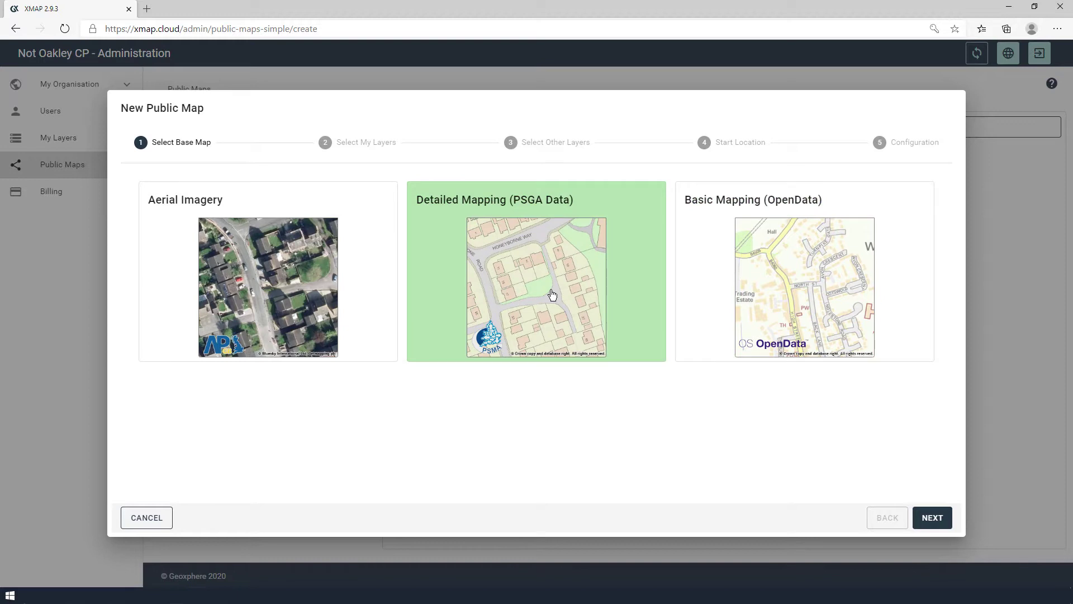
pyautogui.click(927, 516)
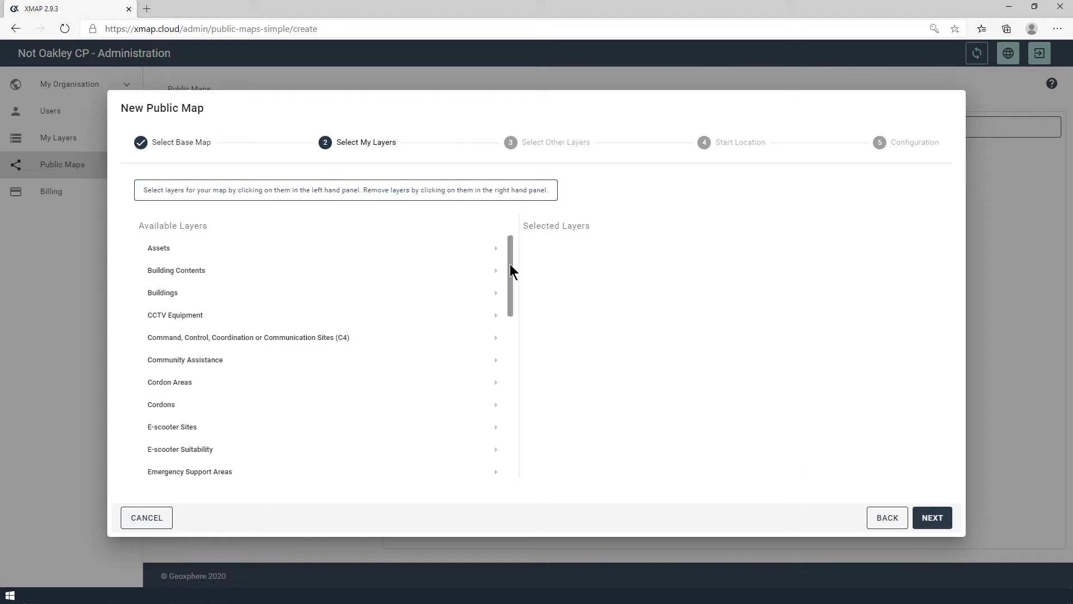
pyautogui.moveTo(510, 263); pyautogui.dragTo(520, 443)
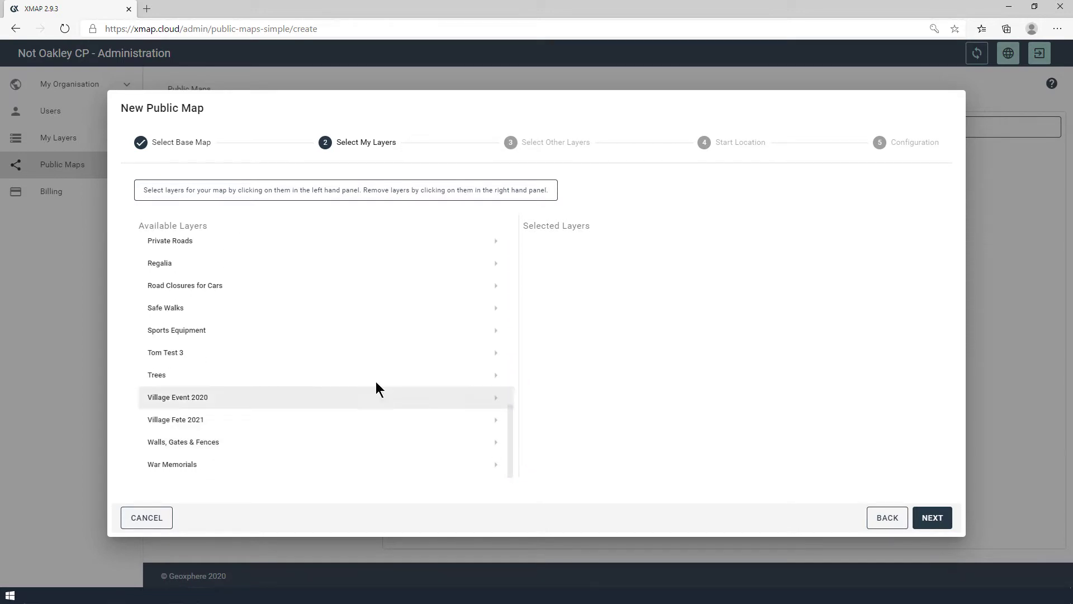
pyautogui.click(225, 287)
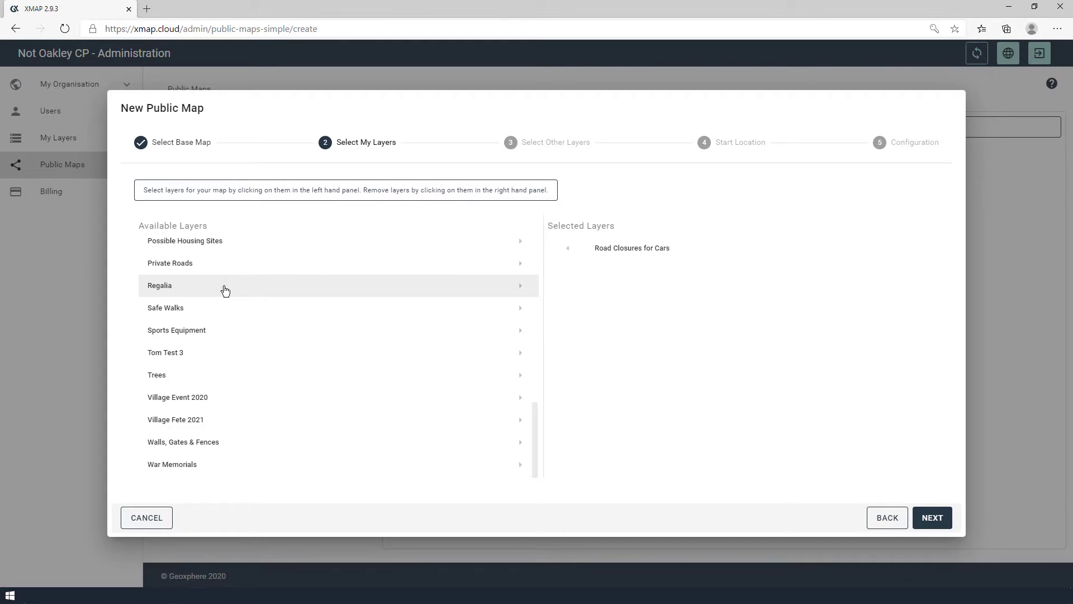
pyautogui.click(932, 517)
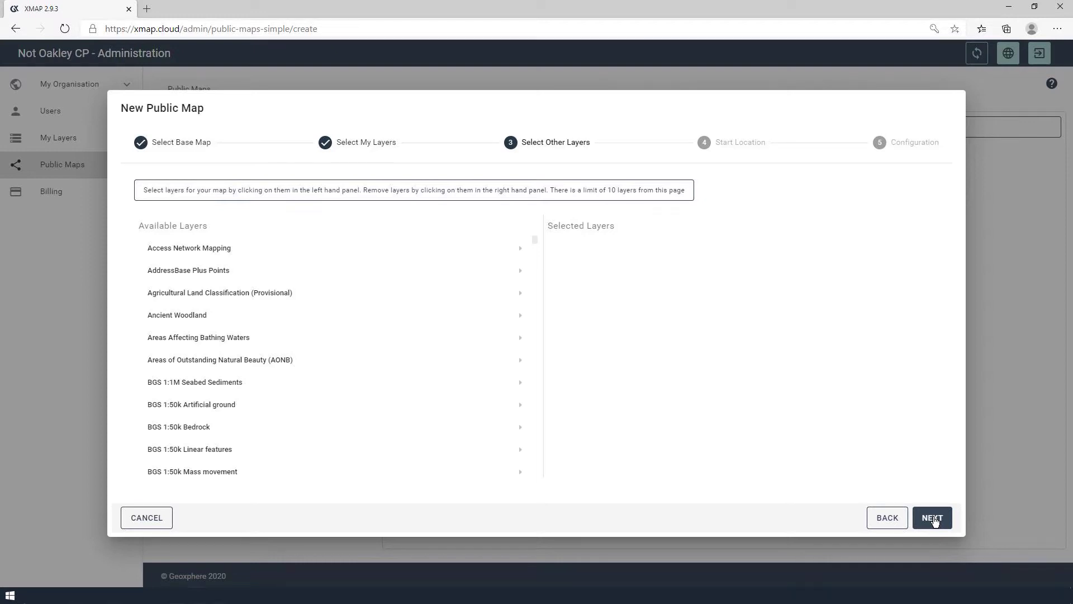
# Step: Skip other layers and centre the start location map on Oakley and East Oakley
pyautogui.click(932, 518)
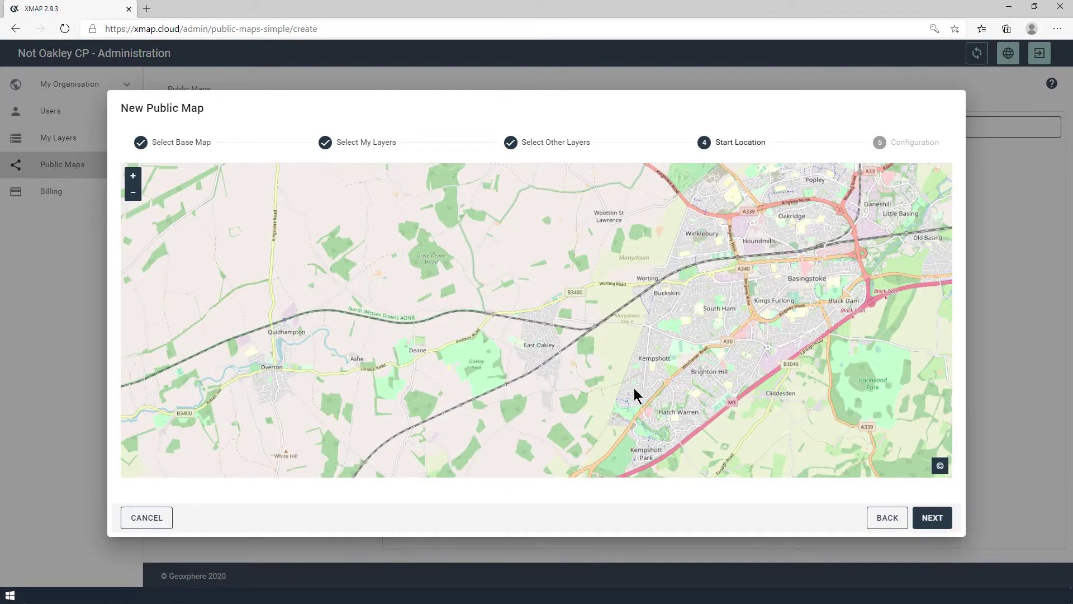
pyautogui.scroll(5, 542, 358)
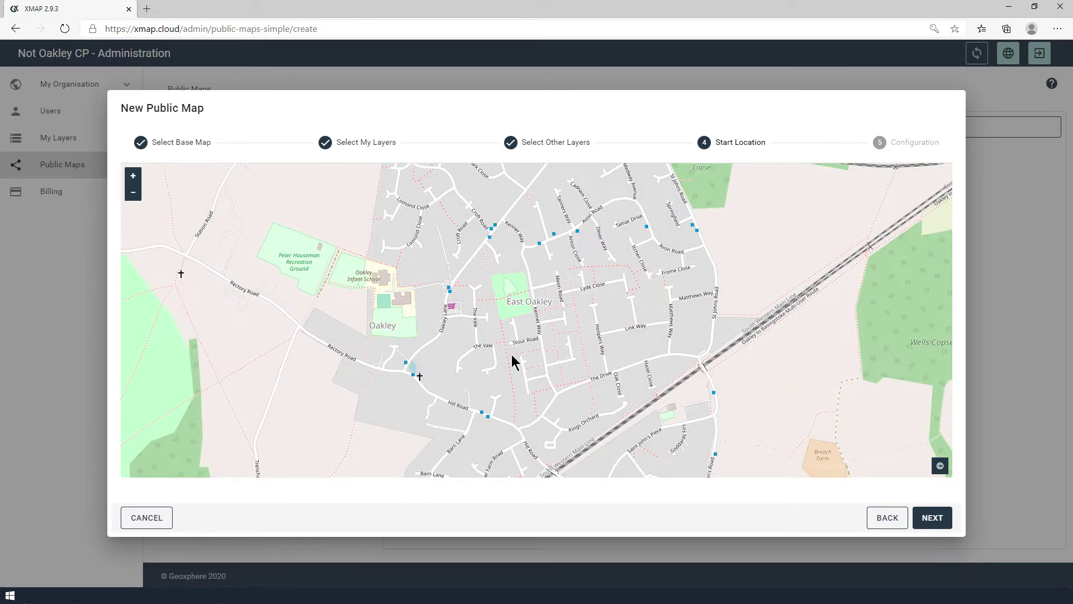
pyautogui.moveTo(474, 325); pyautogui.dragTo(549, 343)
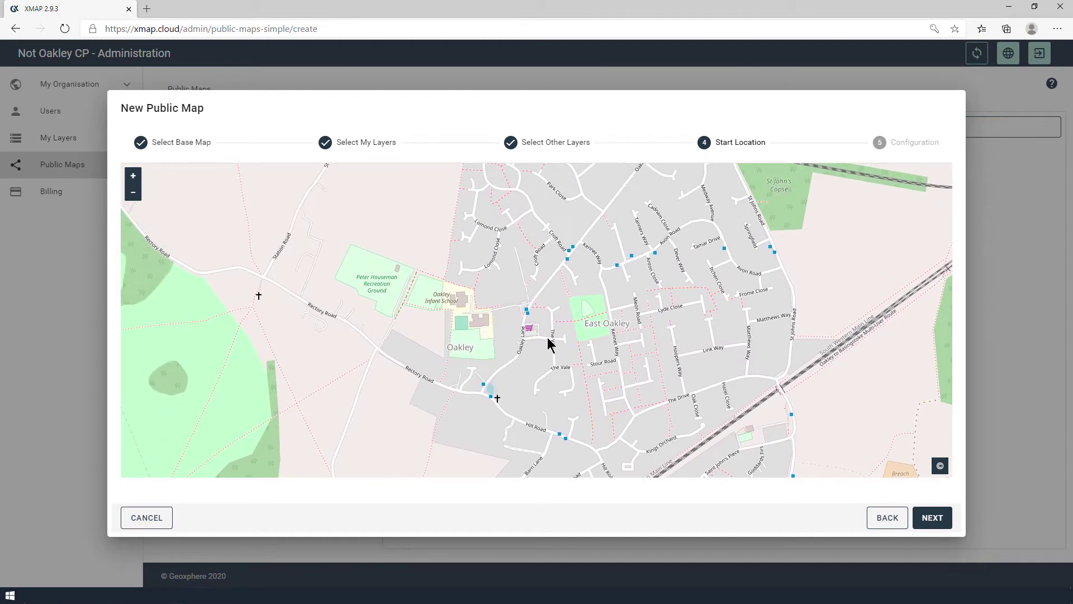
pyautogui.click(932, 519)
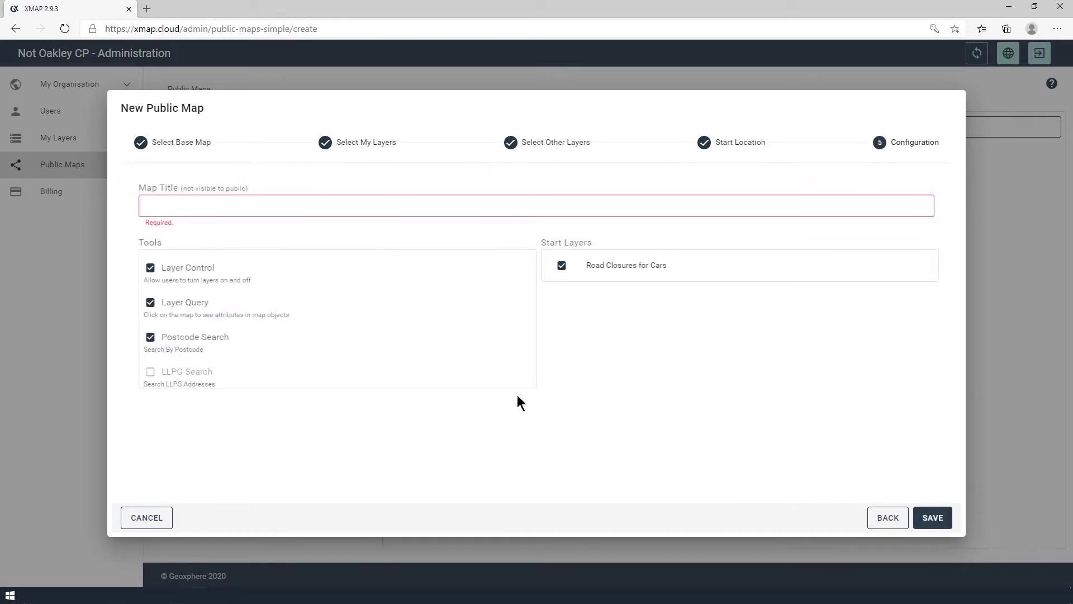
# Step: Title the map 'New Experimental Road Closures' and save it
pyautogui.click(202, 210)
pyautogui.write('New')
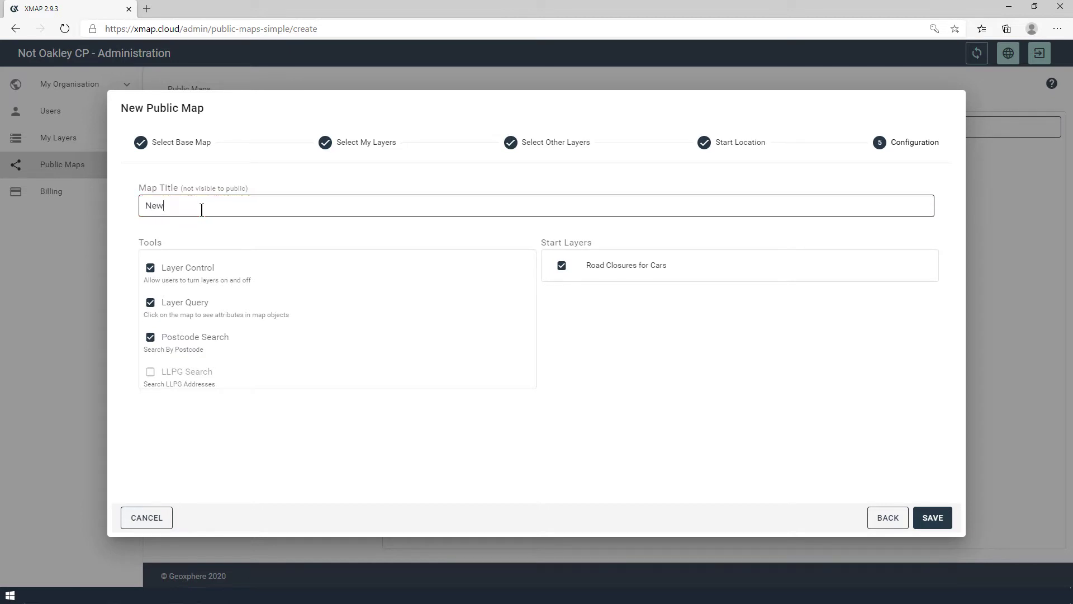
pyautogui.write(' Experiment')
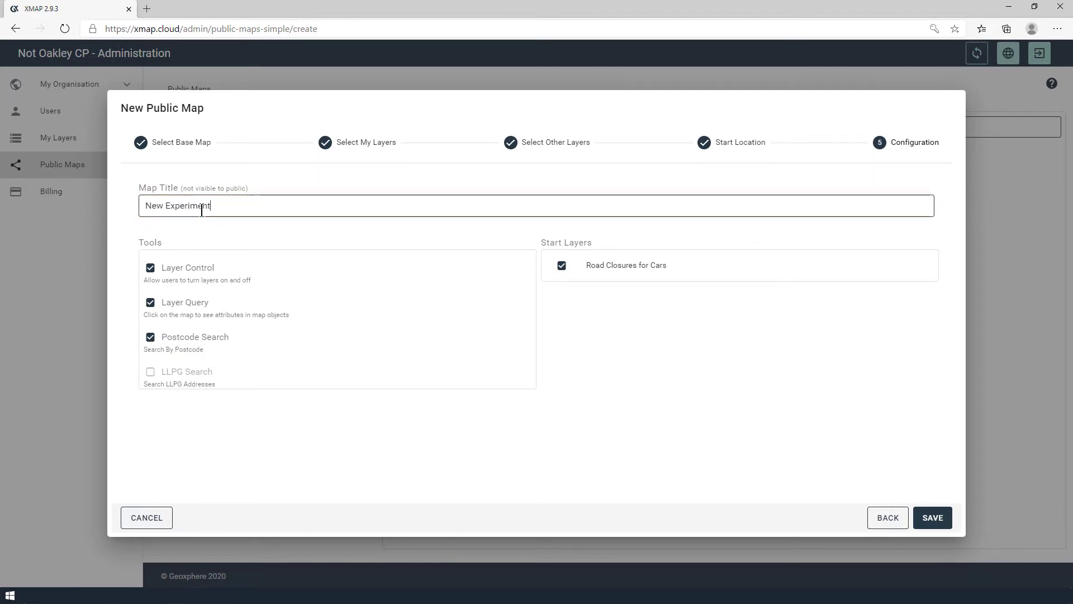
pyautogui.write('al Road Closures')
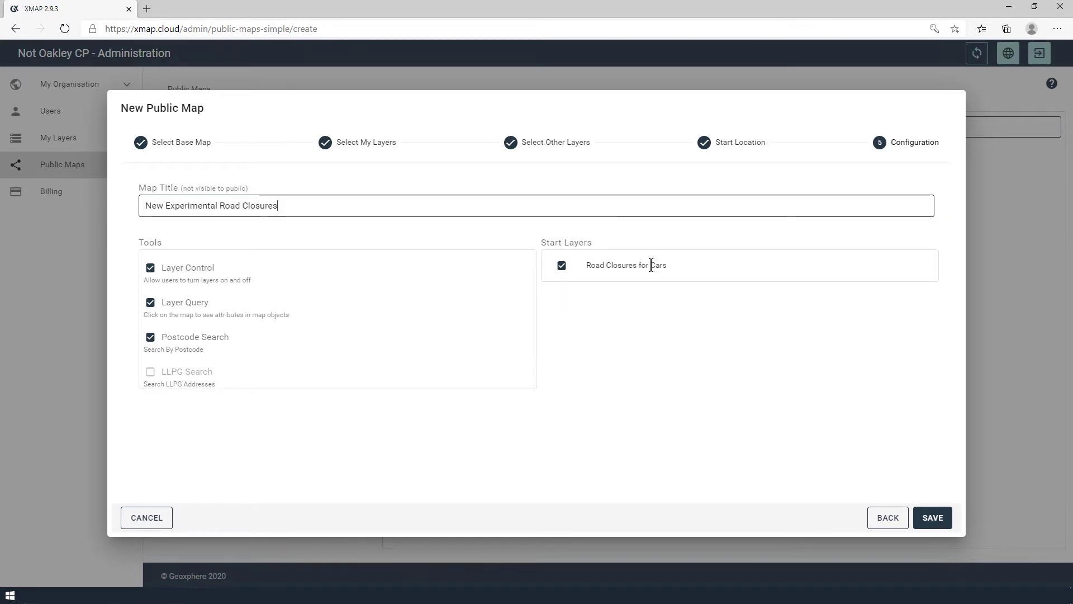
pyautogui.click(932, 518)
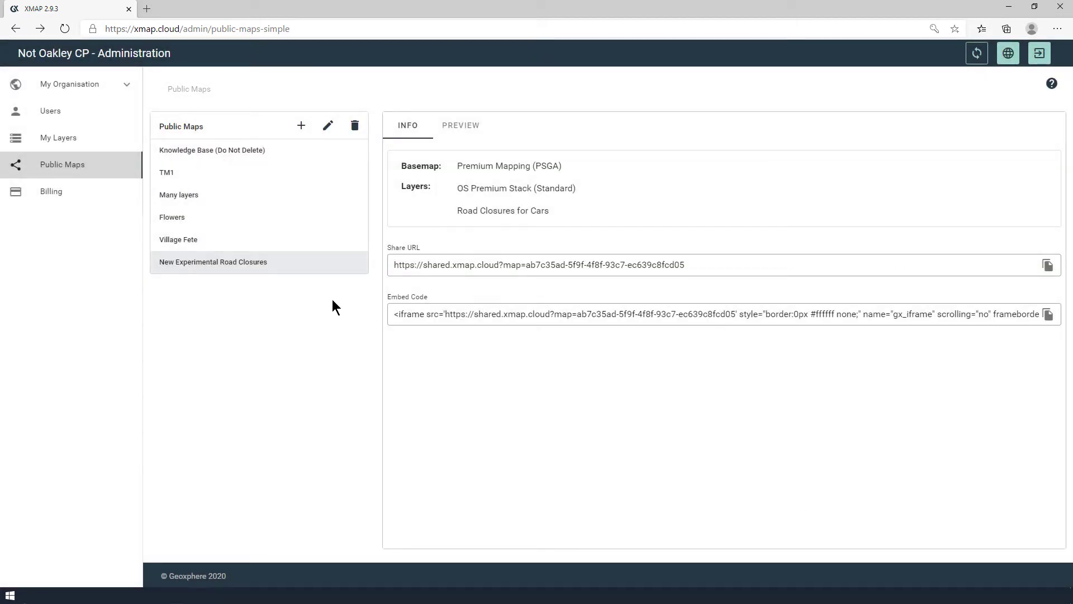
# Step: Preview New Experimental Road Closures and toggle the Road Closures for Cars layer off and on
pyautogui.click(239, 264)
pyautogui.click(462, 128)
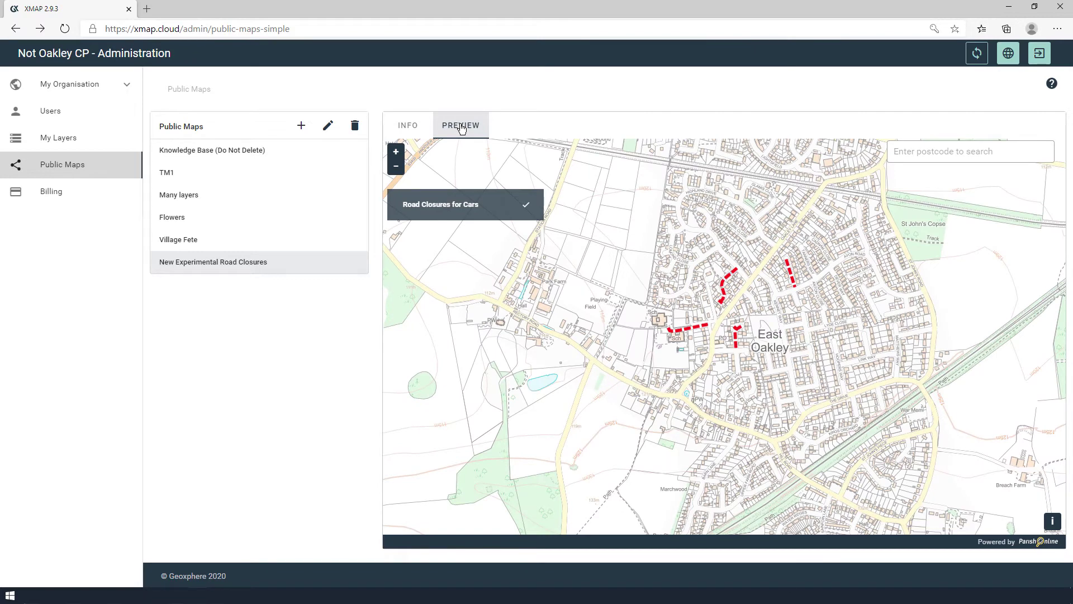
pyautogui.click(467, 206)
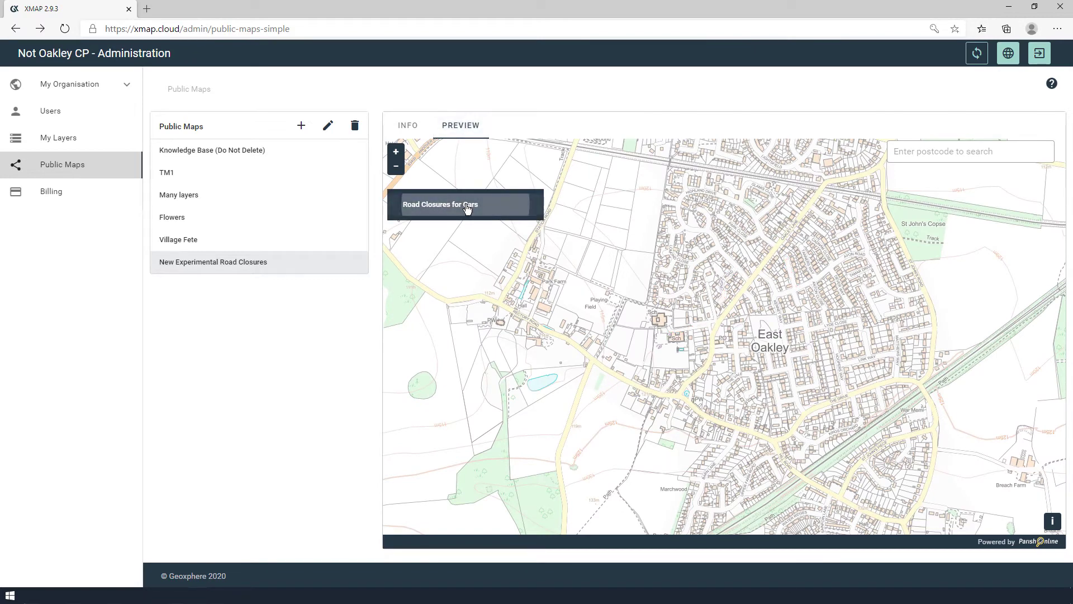
pyautogui.click(468, 206)
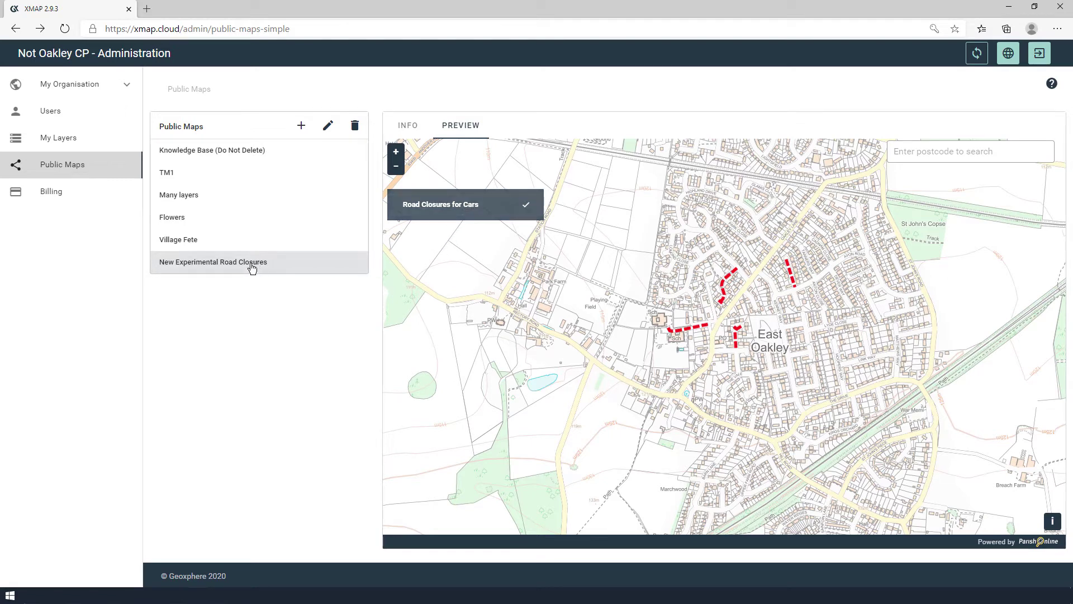
# Step: Edit the map, keeping its base map and layers, and zoom the start location in closer
pyautogui.click(329, 127)
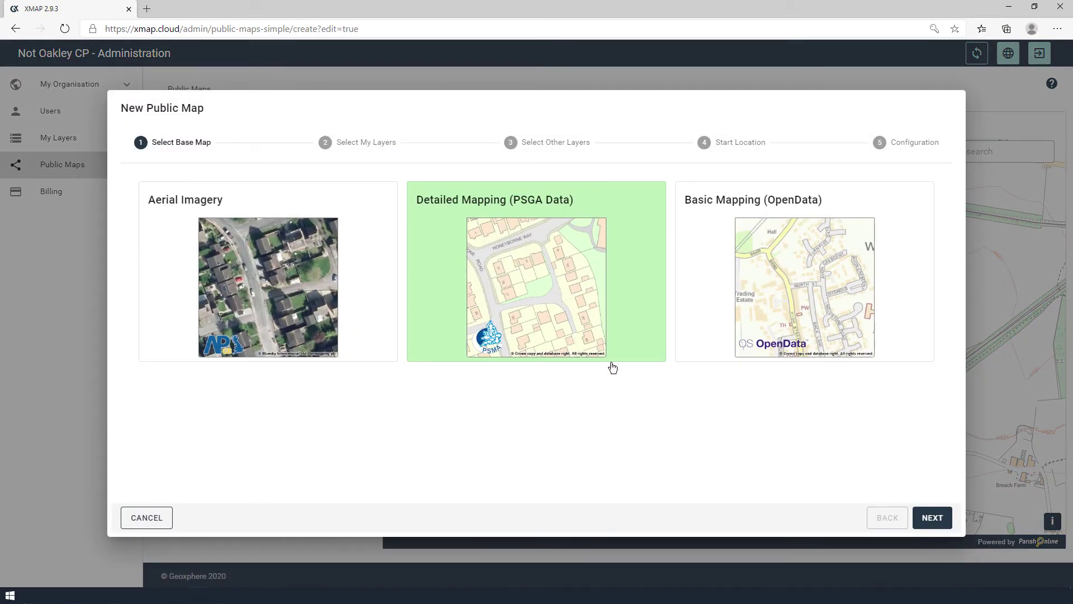
pyautogui.click(934, 518)
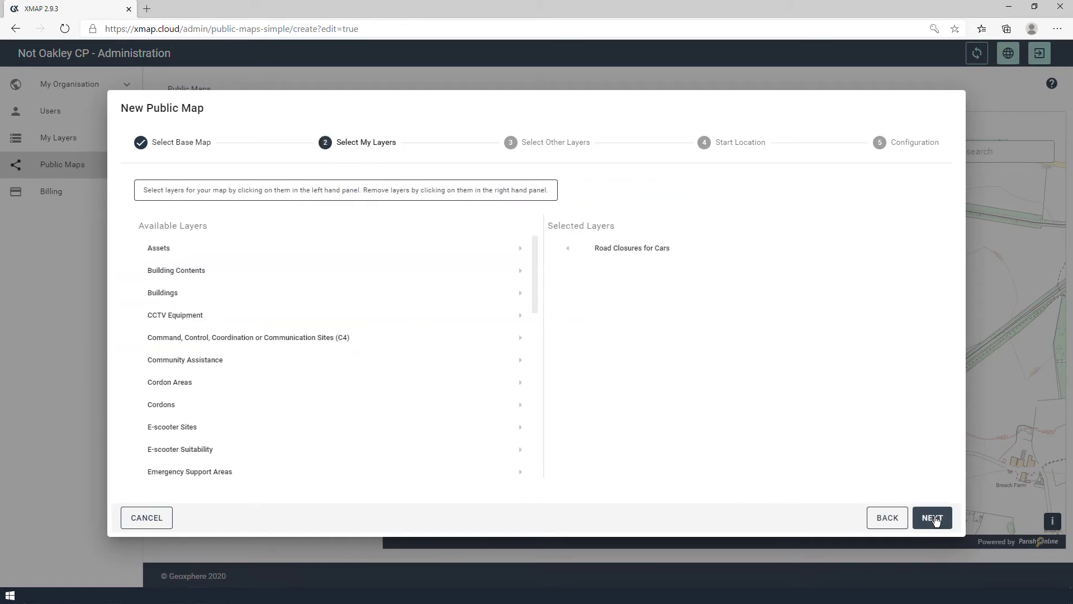
pyautogui.click(932, 517)
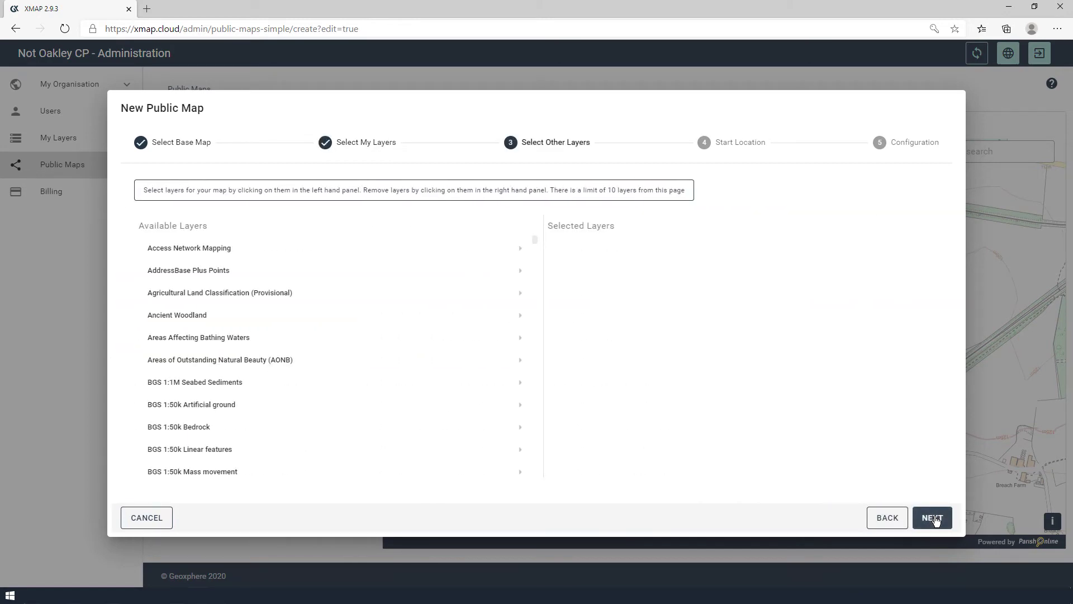
pyautogui.click(933, 518)
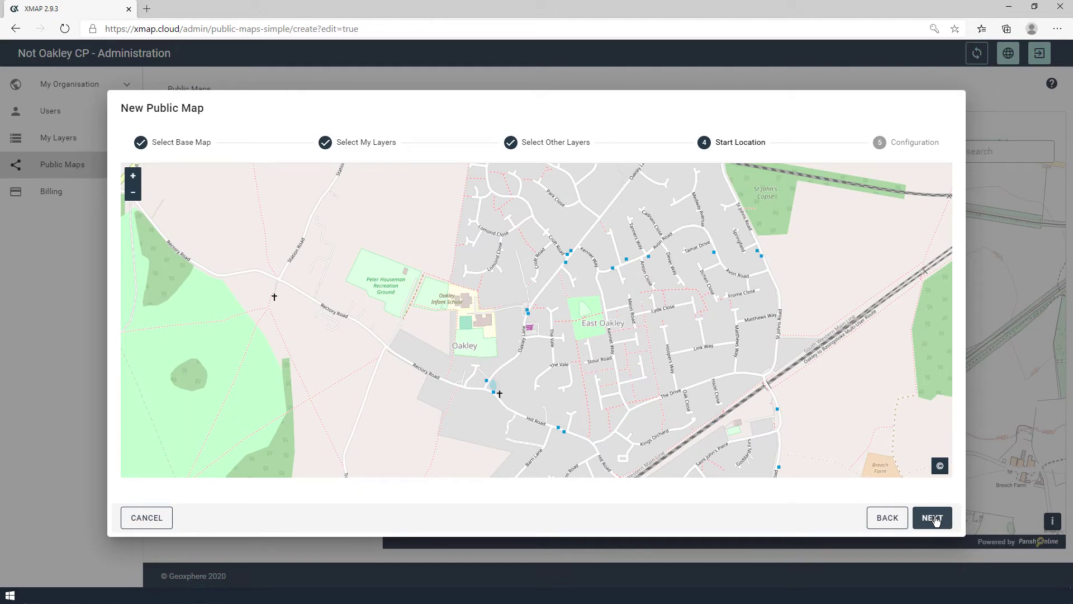
pyautogui.scroll(1, 545, 307)
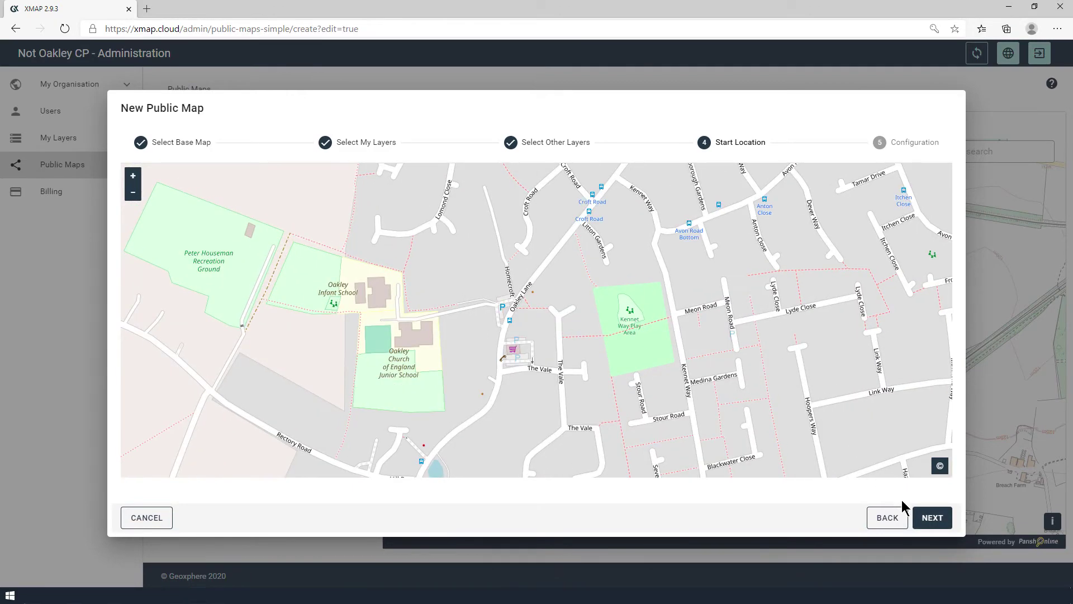
pyautogui.click(931, 519)
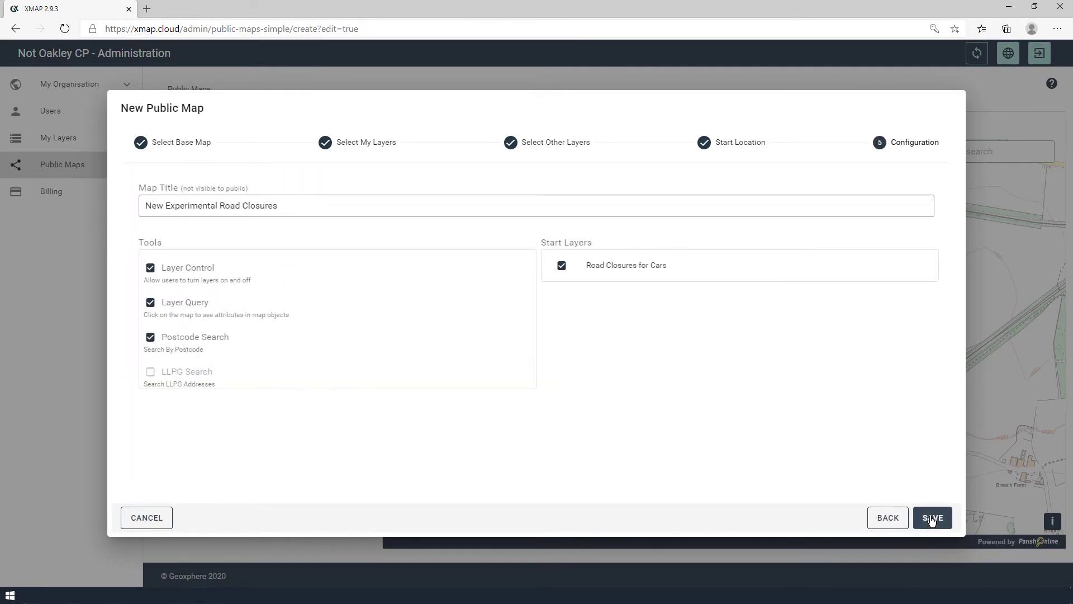
# Step: Turn off Layer Control, Layer Query and Postcode Search
pyautogui.click(150, 270)
pyautogui.click(153, 307)
pyautogui.click(152, 340)
# Step: Save the edited map and copy its embed code
pyautogui.click(933, 517)
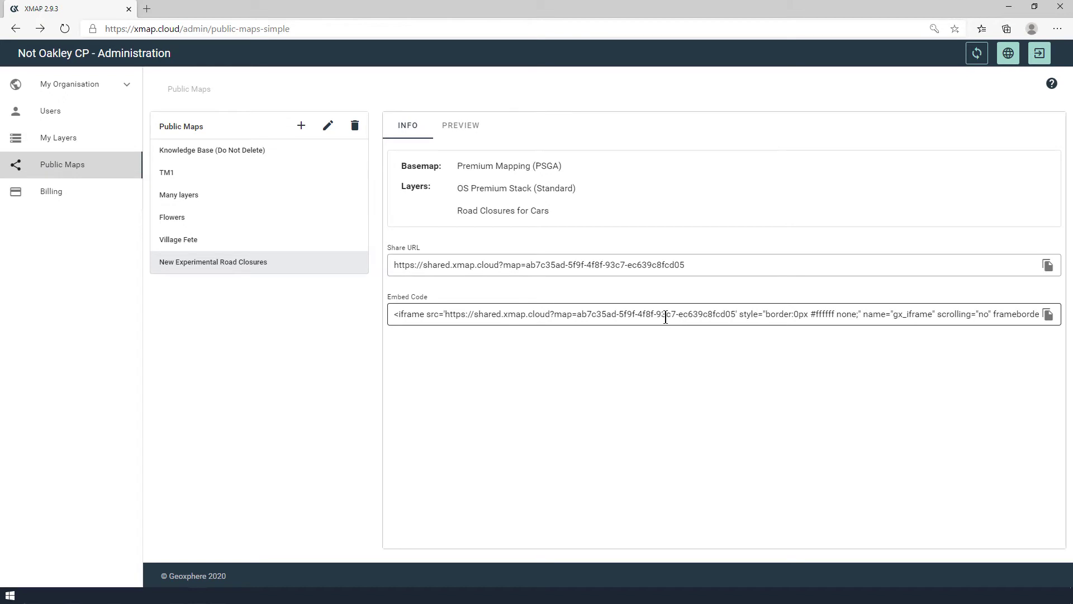
pyautogui.click(1047, 315)
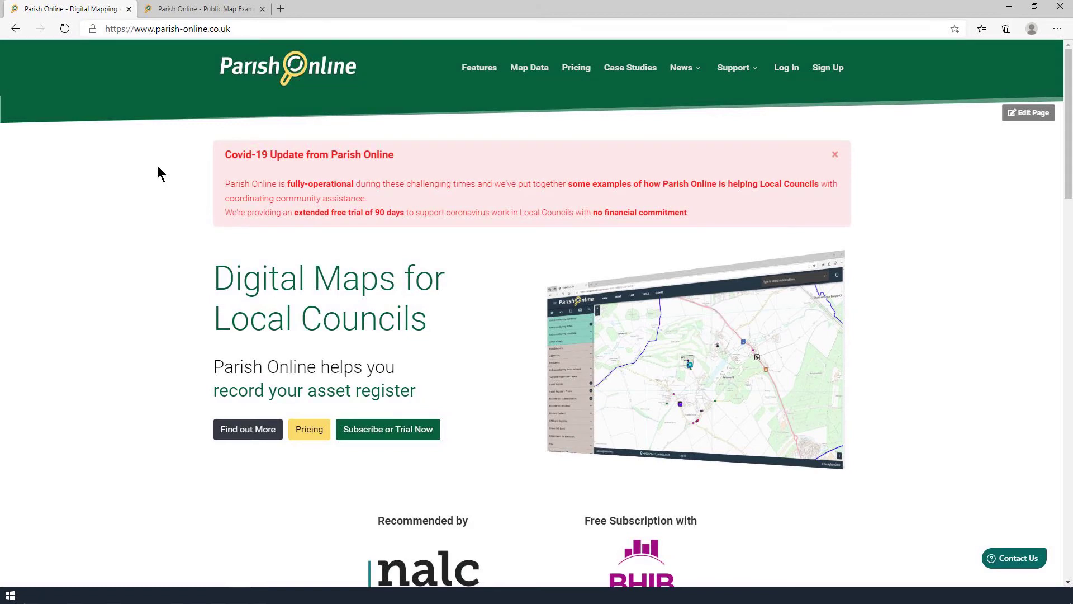
# Step: Go to the website's /public-map page and switch it to editing view
pyautogui.click(254, 27)
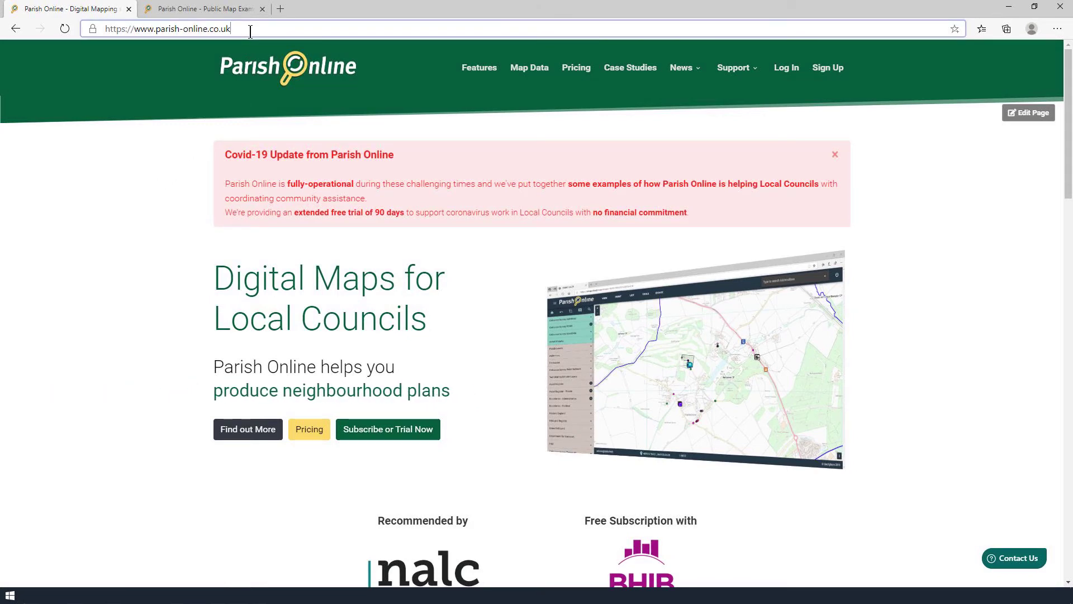
pyautogui.click(256, 26)
pyautogui.write('/public-map')
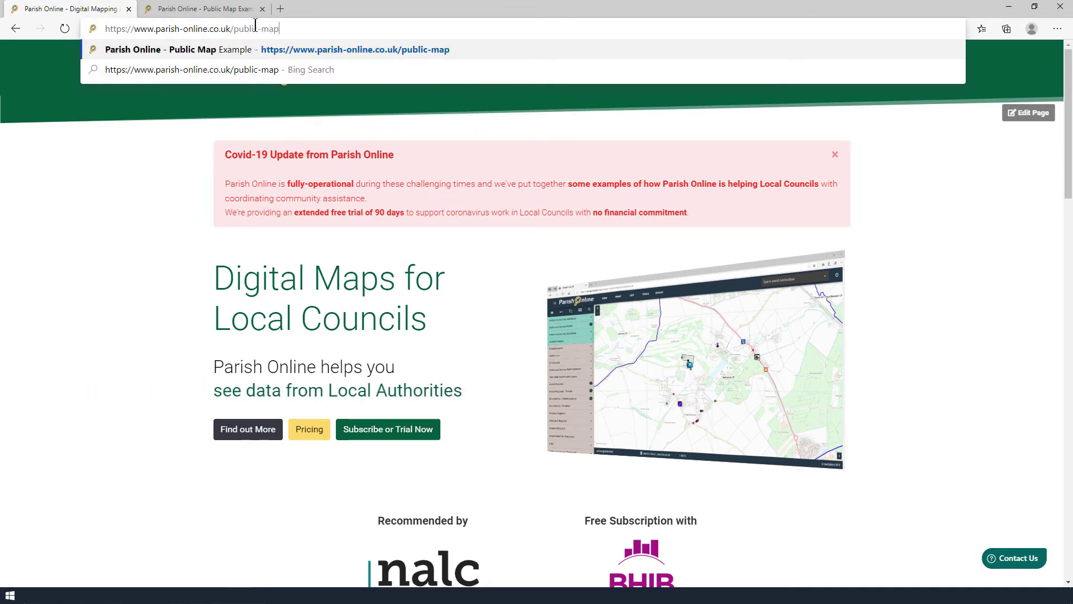
pyautogui.press('Return')
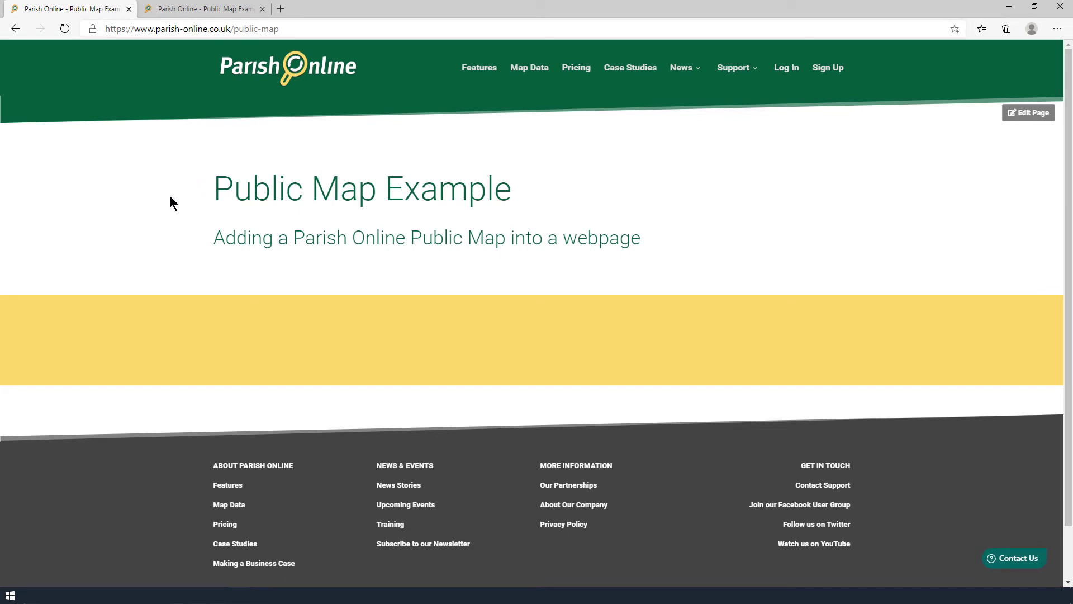
pyautogui.click(217, 15)
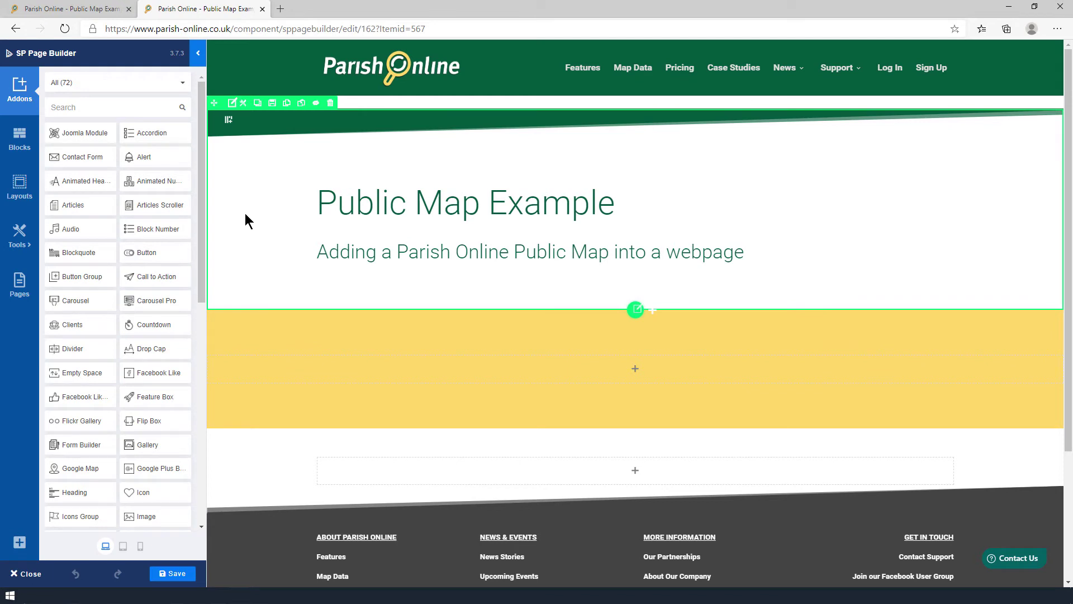
# Step: Drag a Raw HTML addon from the Addons list to below the page subtitle
pyautogui.scroll(-7, 129, 248)
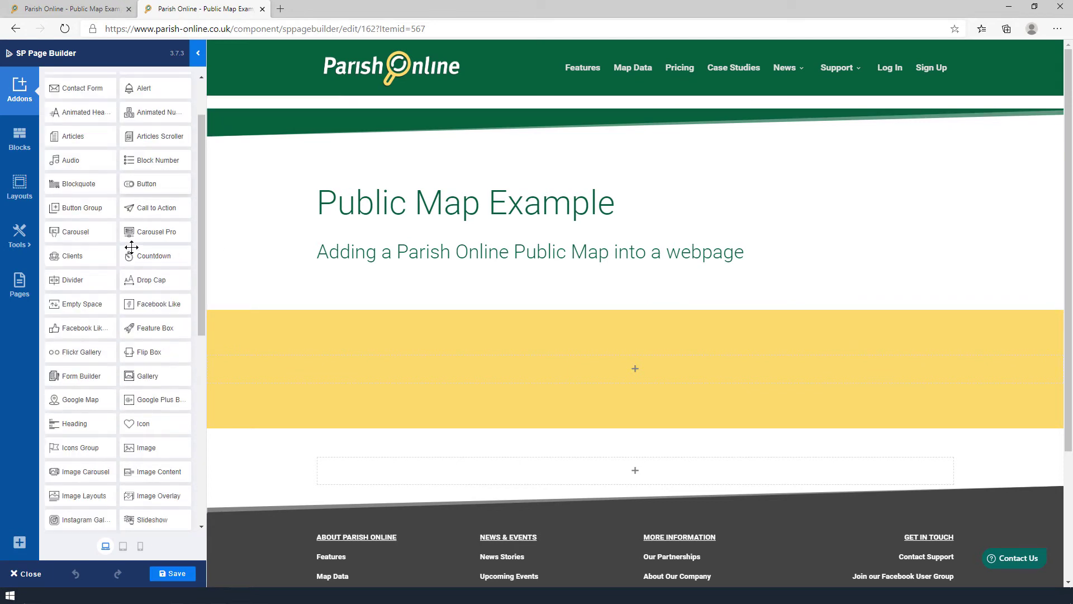
pyautogui.scroll(-2, 128, 249)
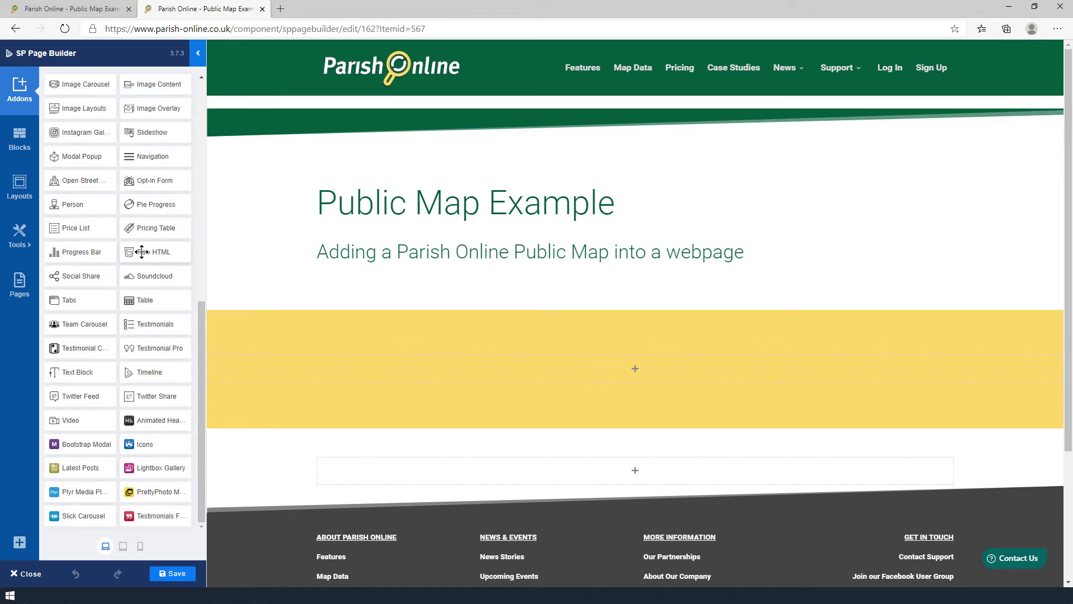
pyautogui.moveTo(177, 252); pyautogui.dragTo(597, 284)
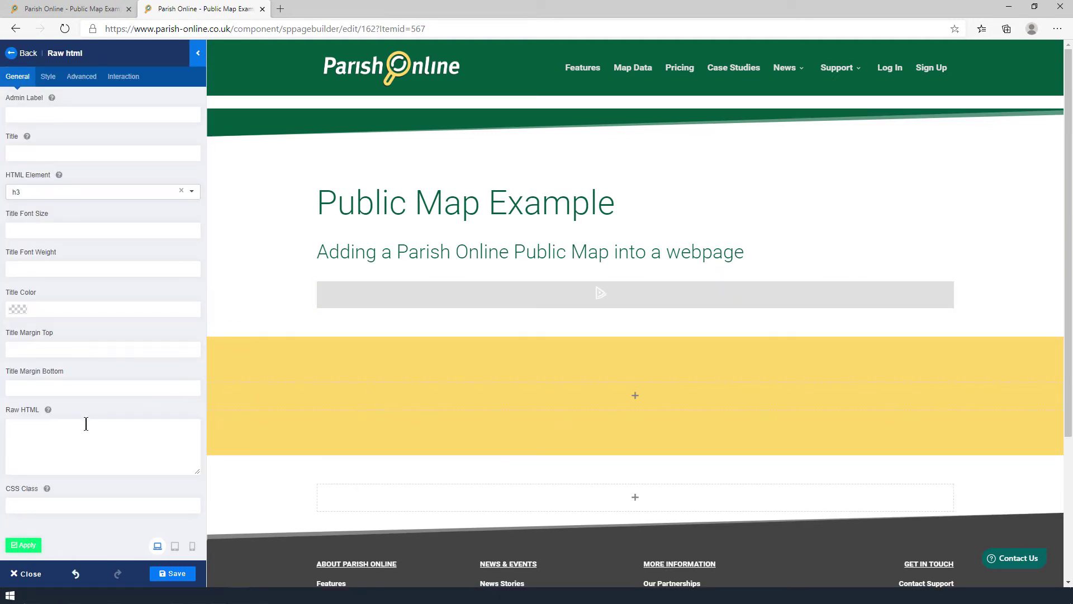
# Step: Paste the road-closures map embed code into the Raw HTML block, apply it and save the page
pyautogui.click(45, 439)
pyautogui.rightClick(26, 430)
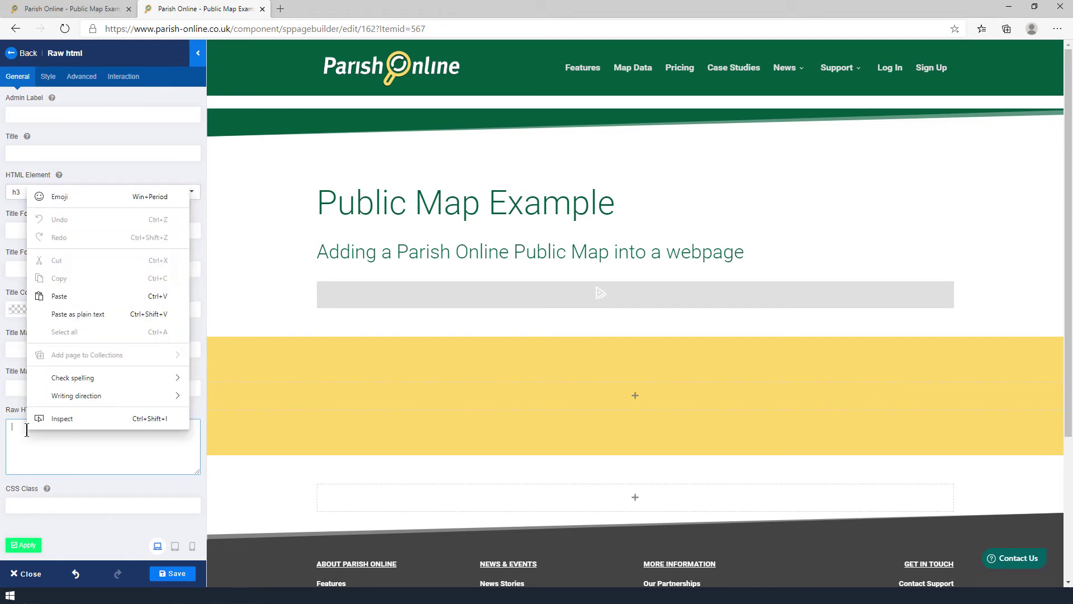
pyautogui.click(84, 298)
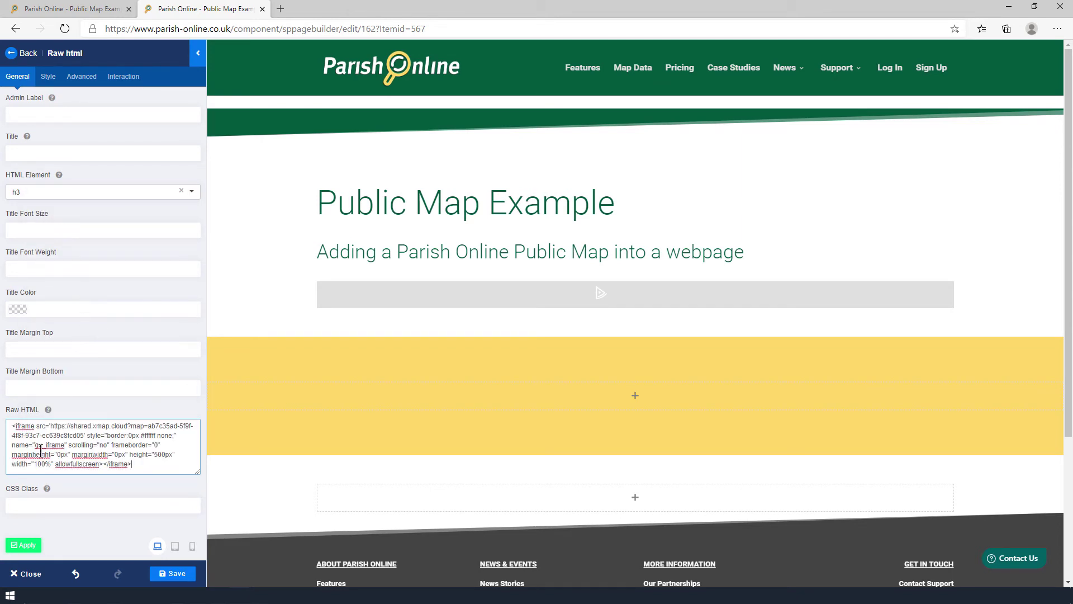
pyautogui.click(26, 546)
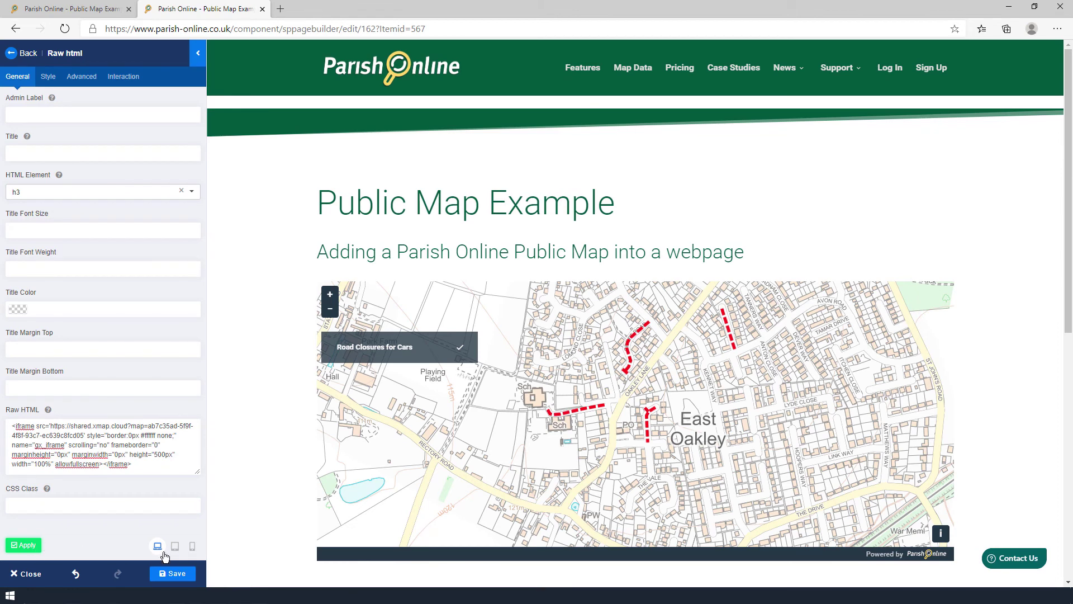
pyautogui.click(177, 574)
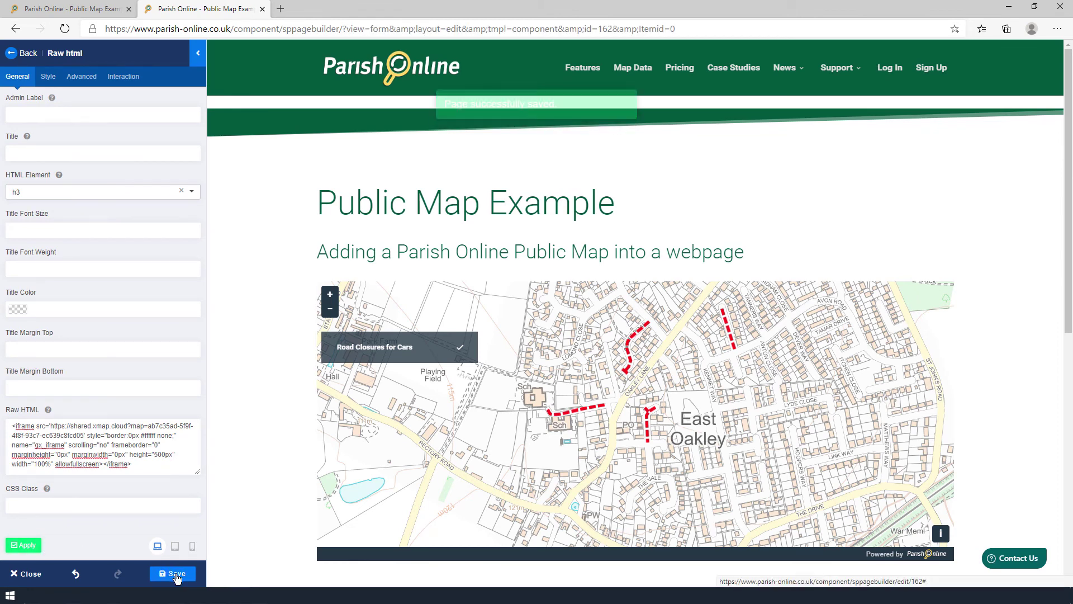
pyautogui.click(63, 14)
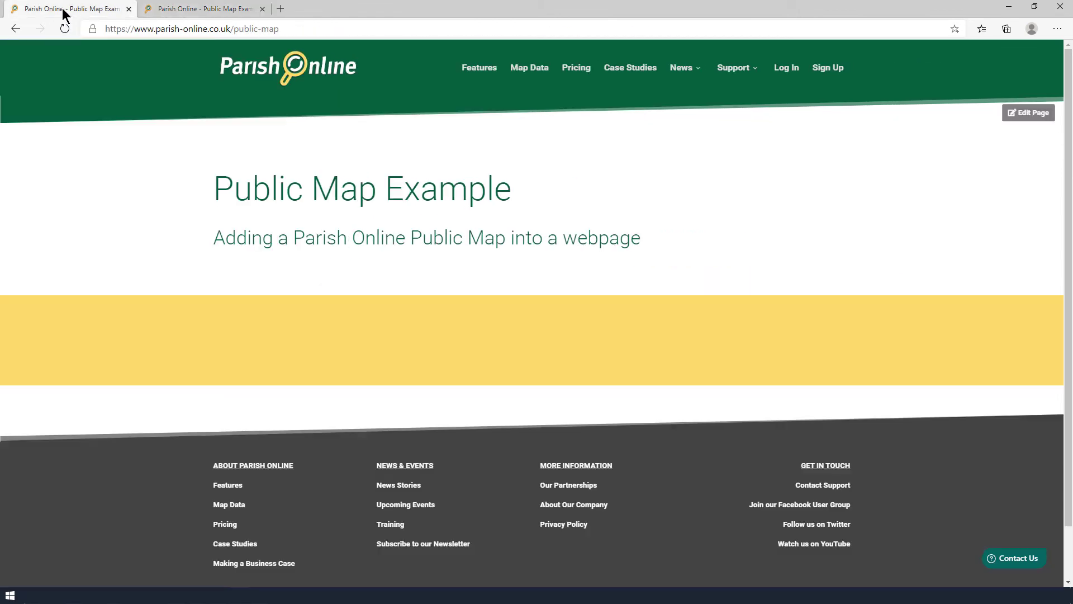
# Step: Reload the live Public Map Example page and scroll to the embedded map
pyautogui.click(65, 29)
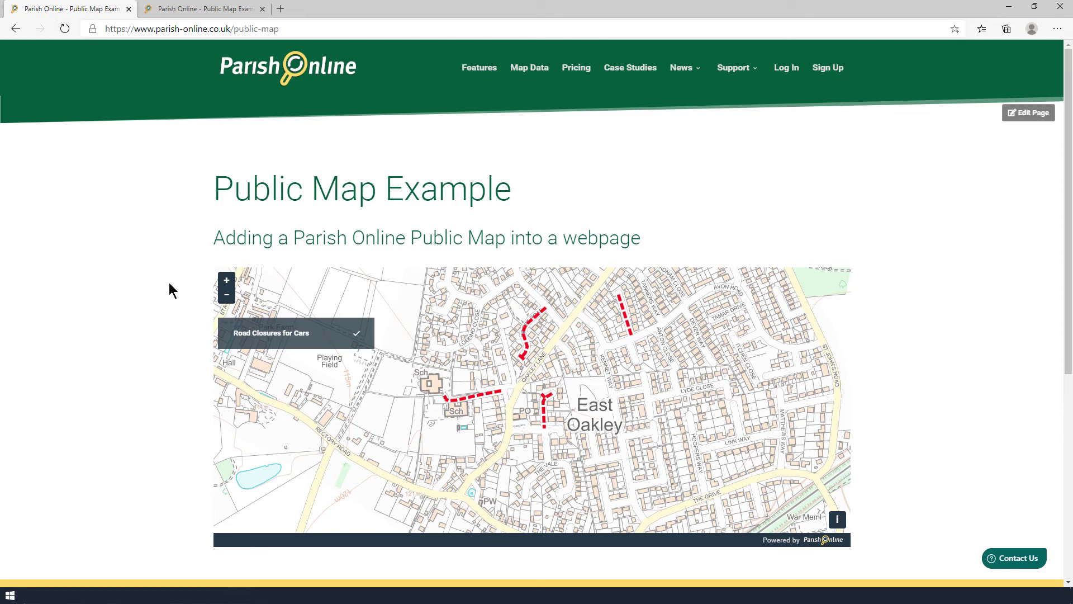
pyautogui.scroll(-4, 170, 284)
pyautogui.scroll(-3, 169, 284)
pyautogui.scroll(5, 169, 284)
# Step: Pan and zoom the embedded map and toggle the Road Closures for Cars layer off and on
pyautogui.moveTo(605, 279); pyautogui.dragTo(587, 293)
pyautogui.scroll(4, 499, 255)
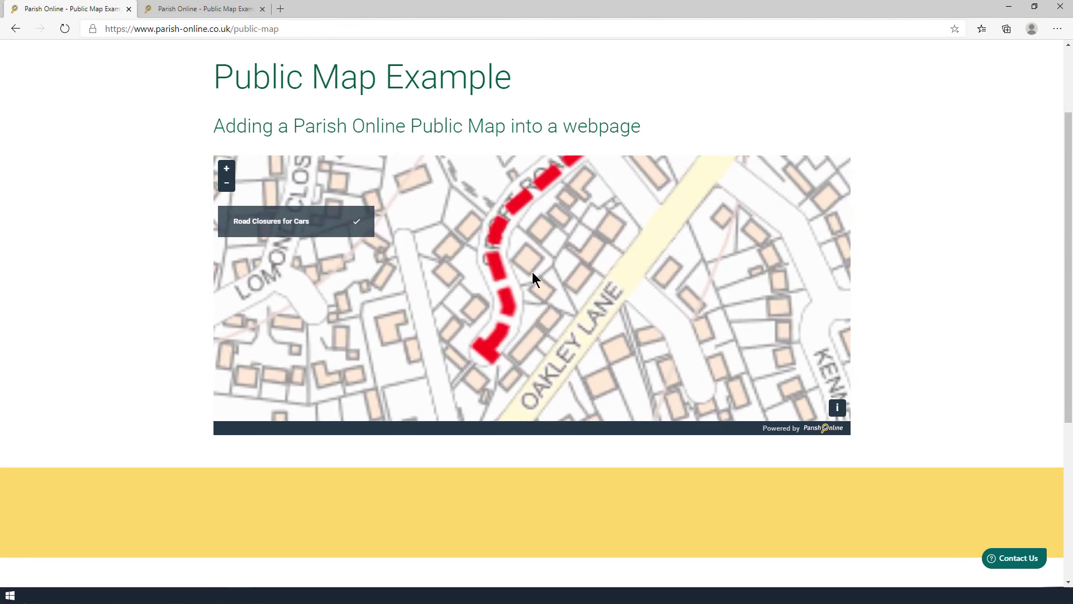
pyautogui.scroll(-4, 533, 284)
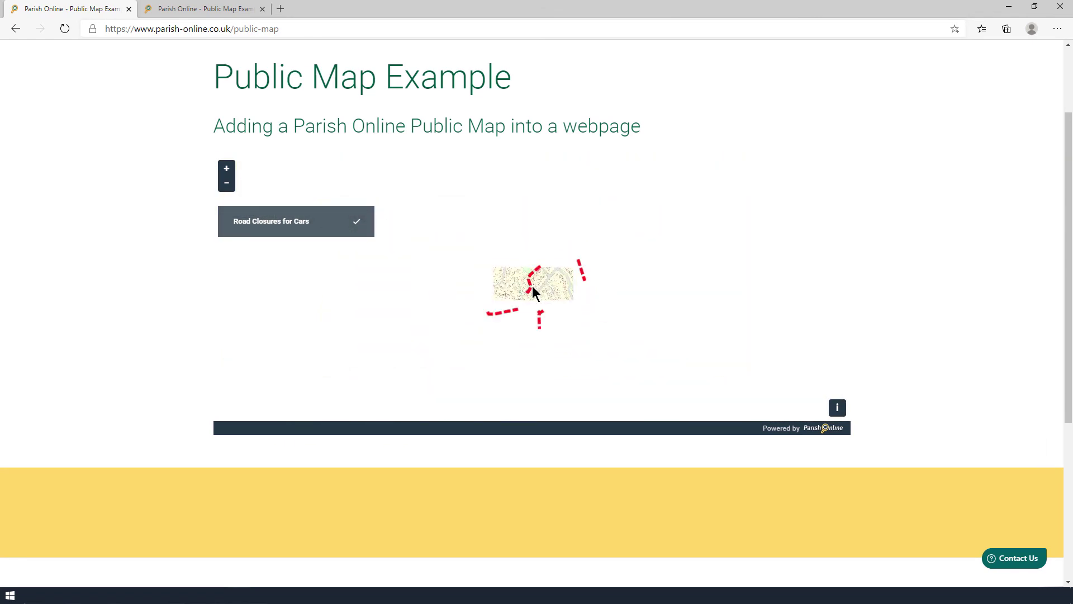
pyautogui.click(279, 224)
pyautogui.click(279, 224)
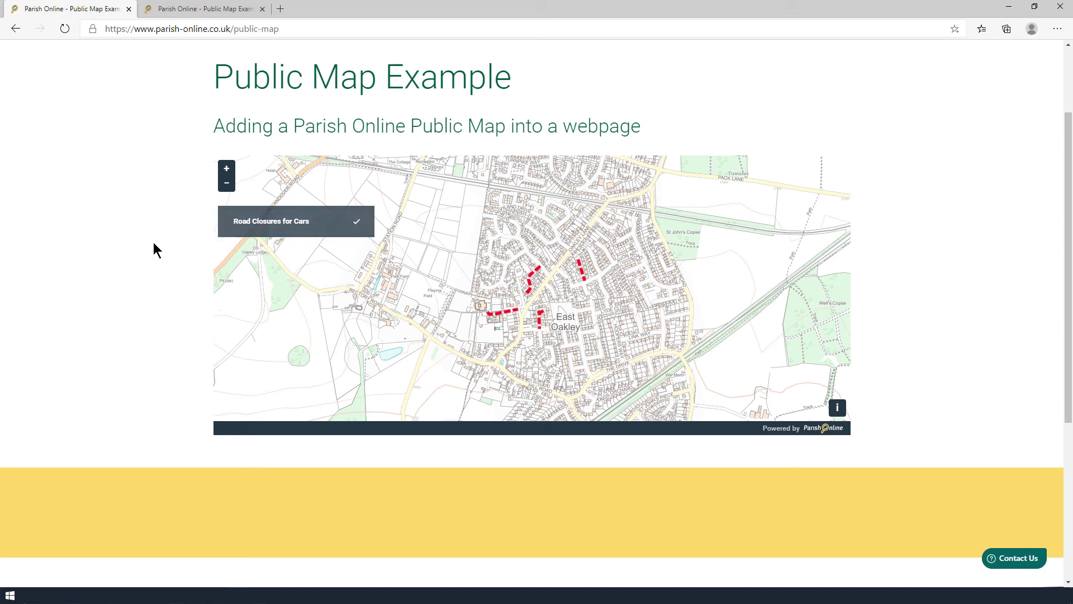
pyautogui.click(185, 9)
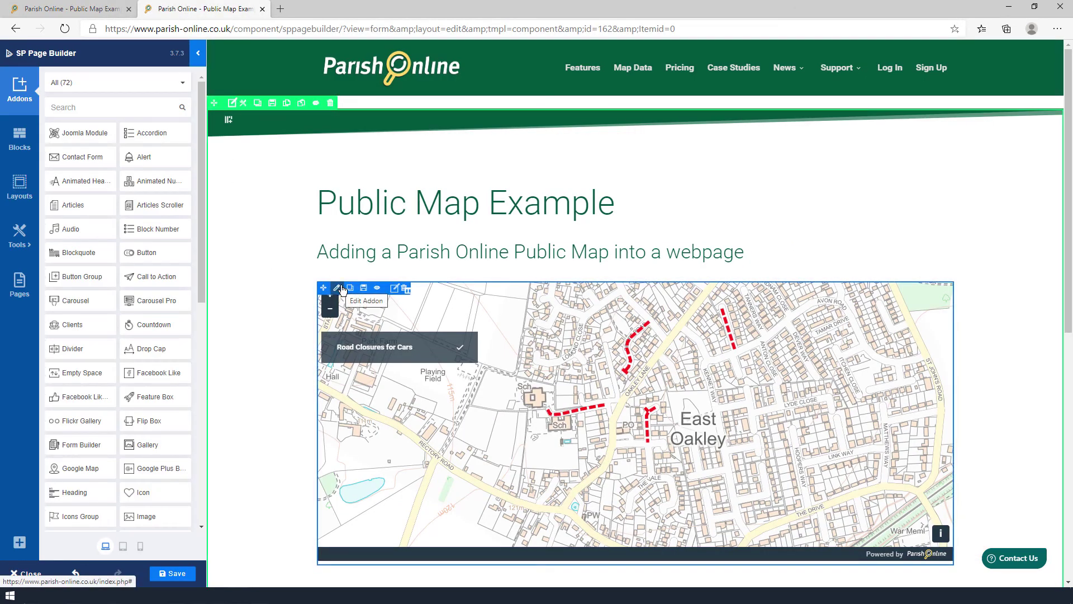
# Step: Change the embedded map's height from 500px to 200px and apply it
pyautogui.click(337, 288)
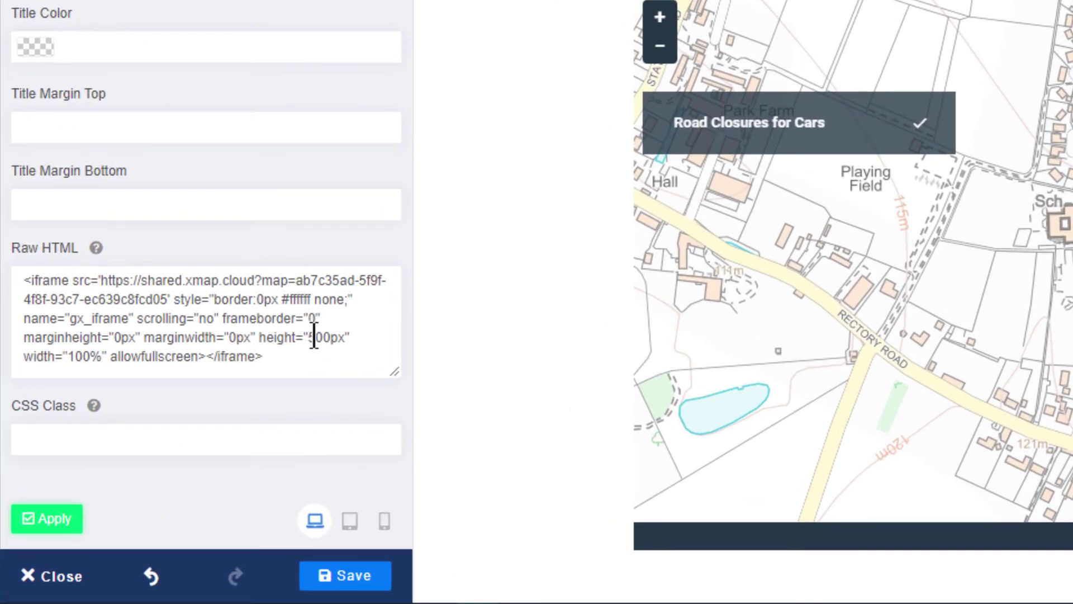
pyautogui.click(314, 337)
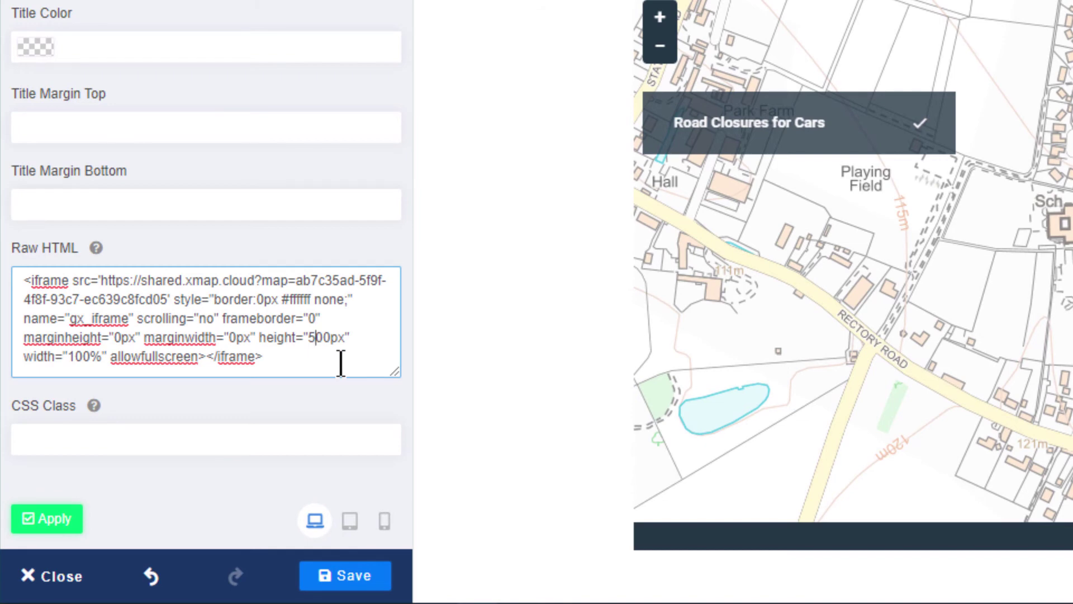
pyautogui.press('BackSpace')
pyautogui.write('2')
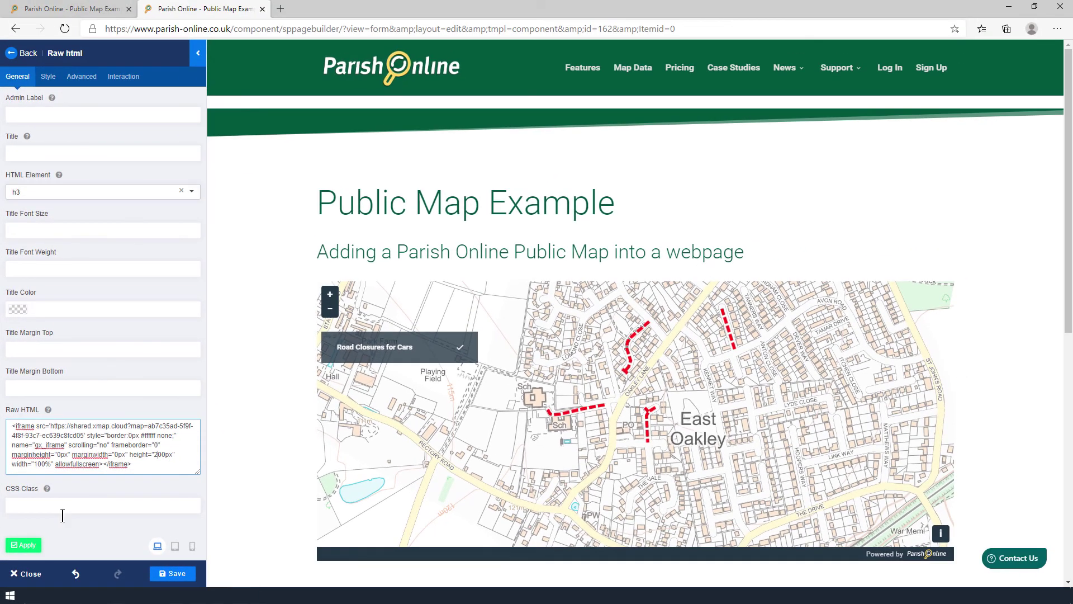
pyautogui.click(25, 548)
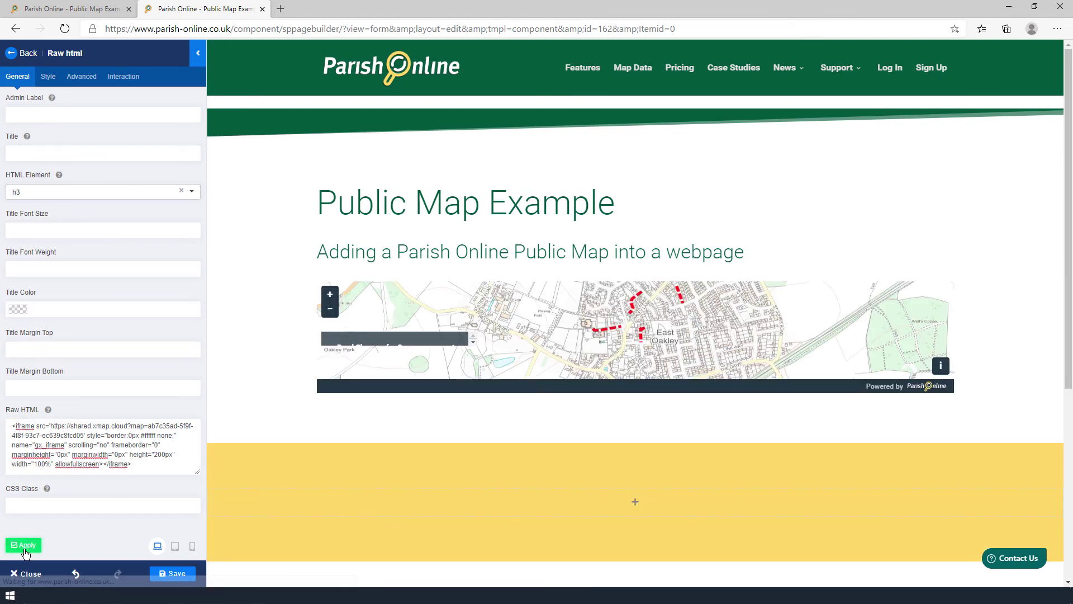
# Step: Change the map height to 600px, apply it, and save the page
pyautogui.click(154, 458)
pyautogui.press('Delete')
pyautogui.write('6')
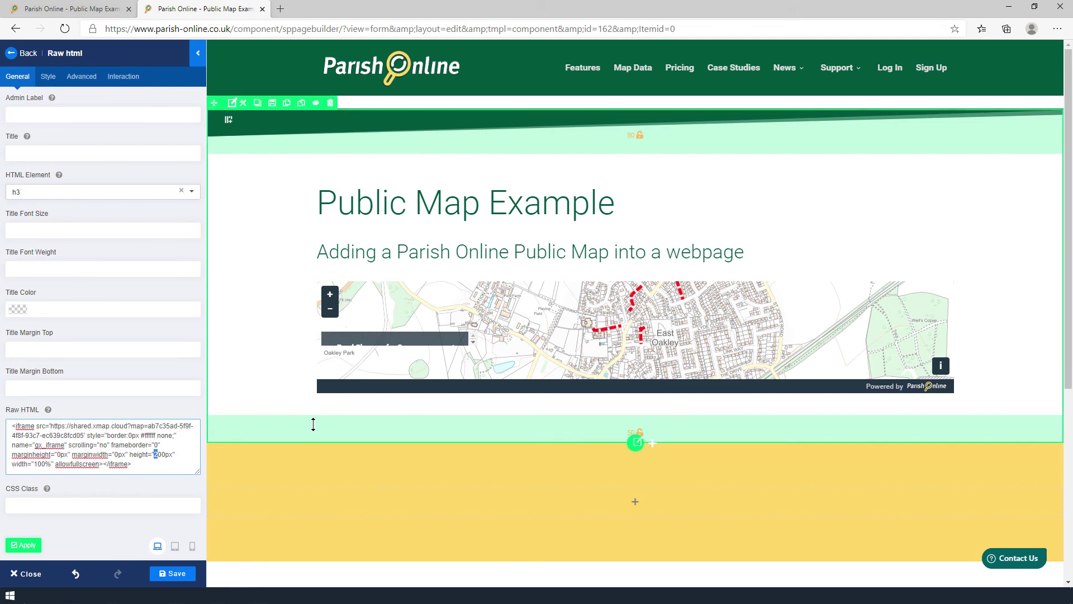
pyautogui.click(38, 550)
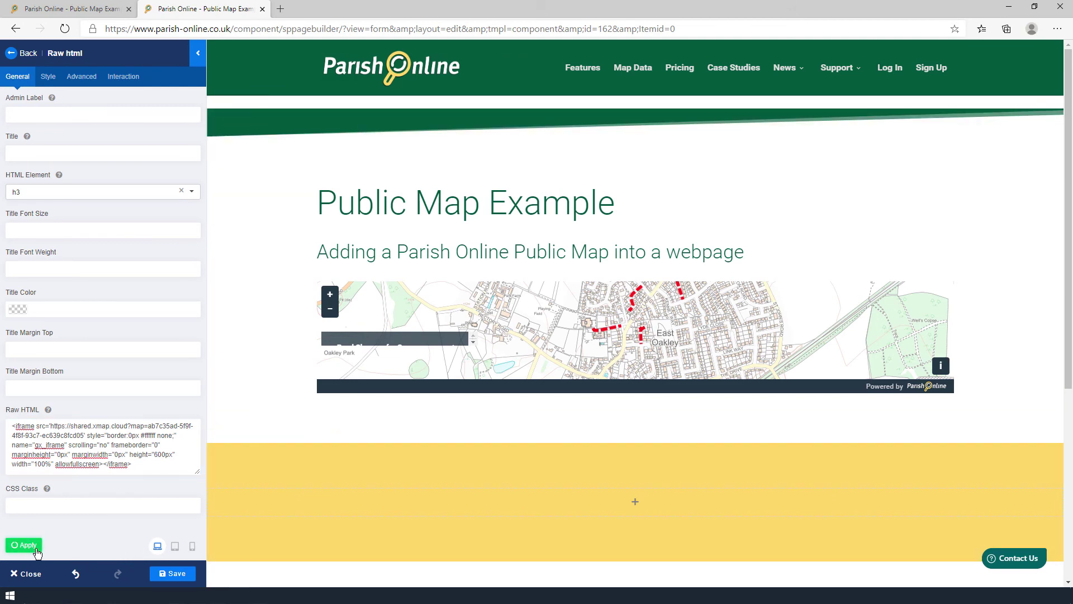
pyautogui.scroll(-2, 274, 359)
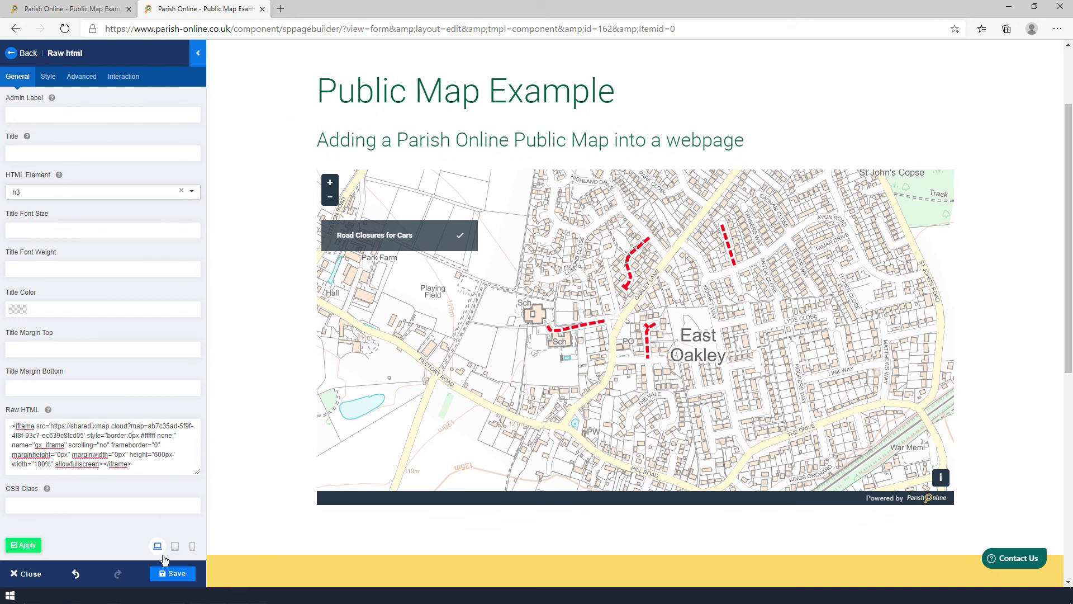
pyautogui.click(166, 572)
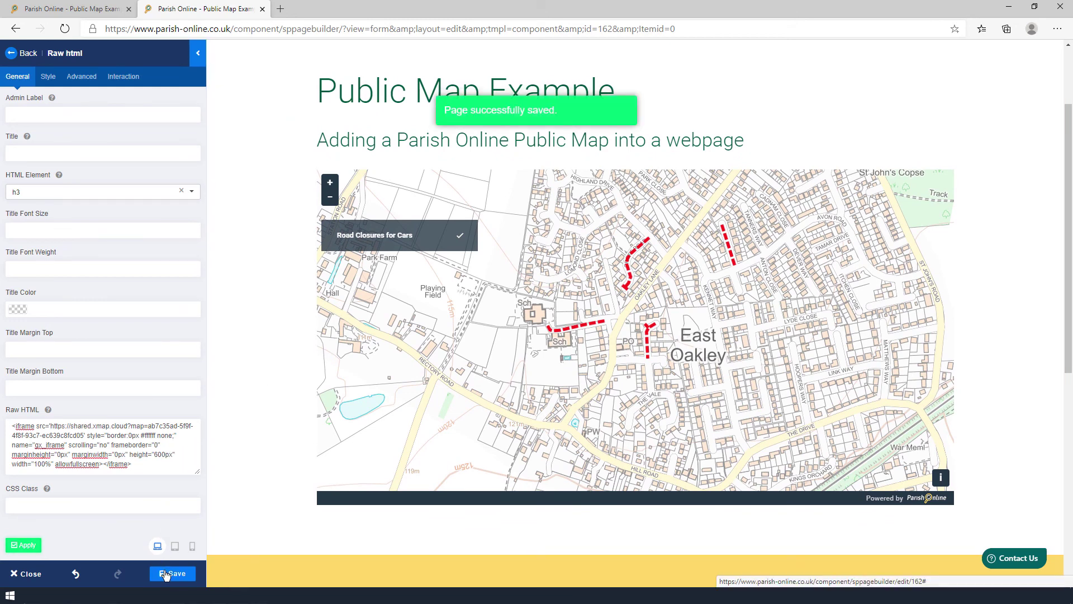
# Step: Reload the live Public Map Example page to show the 600px-tall map
pyautogui.click(77, 10)
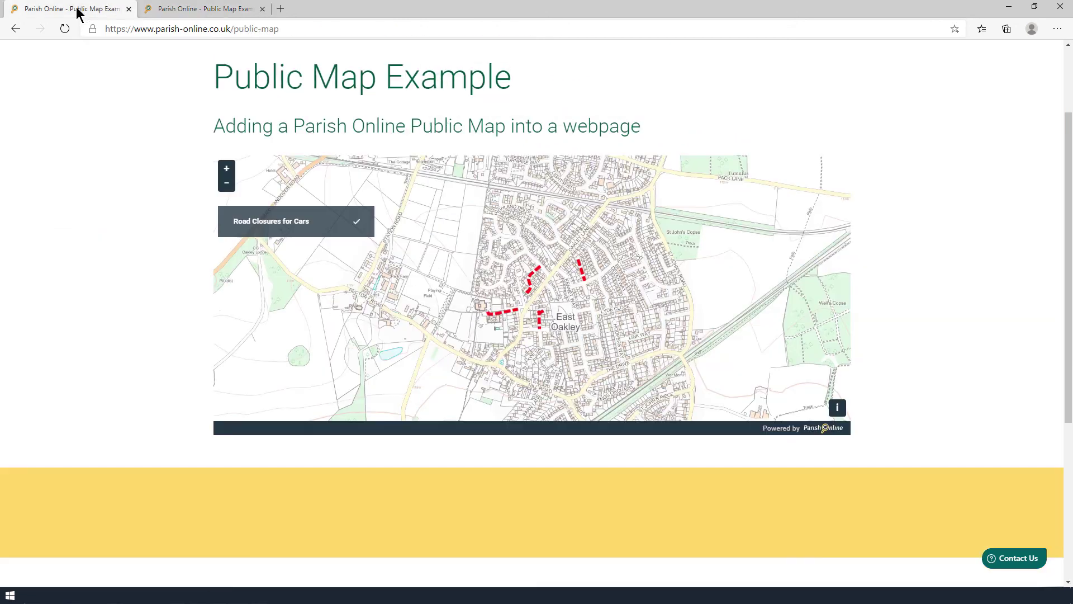
pyautogui.click(65, 29)
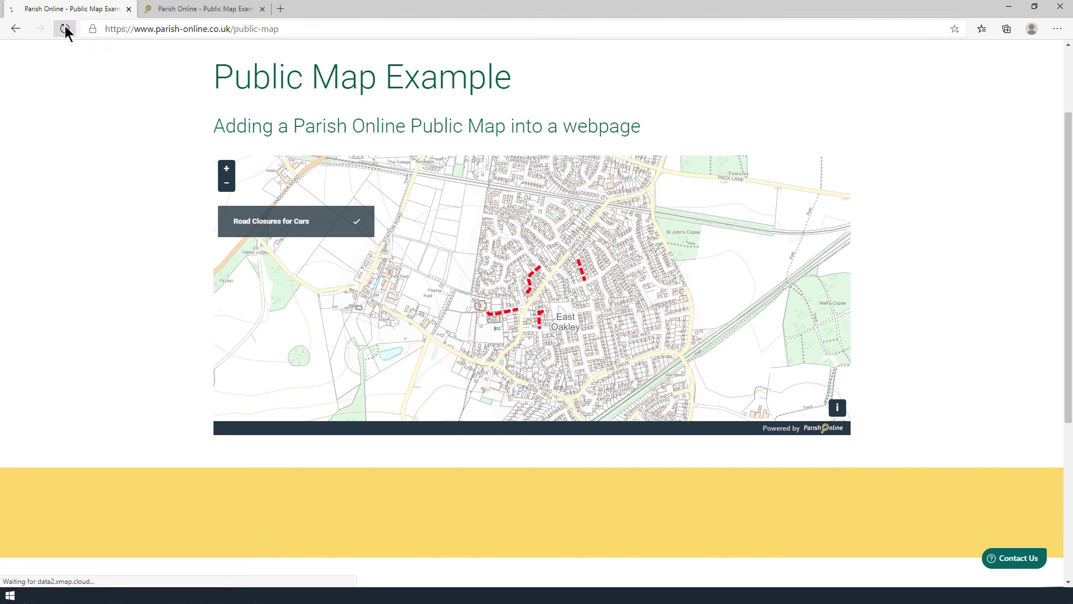